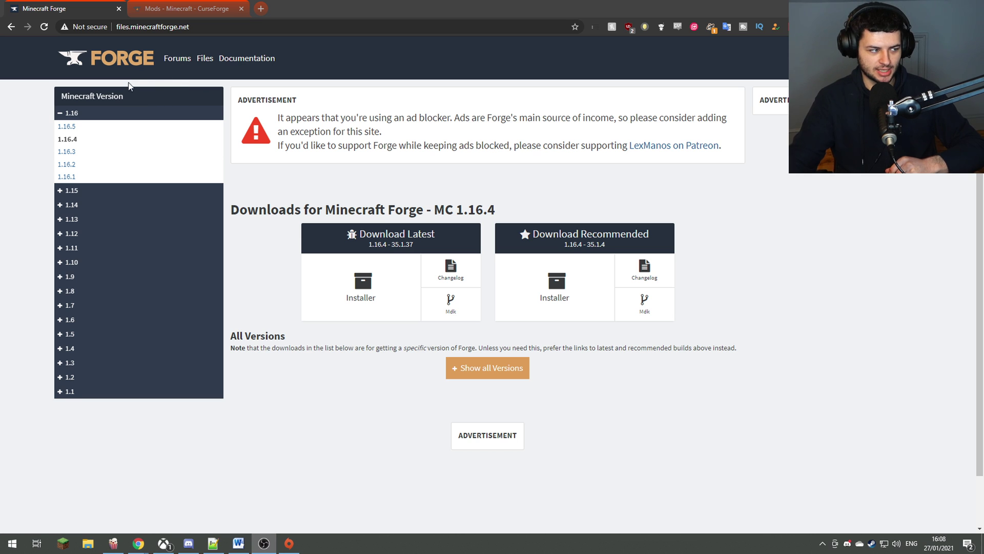
Step: Download the latest Forge installer for Minecraft 1.16.5 and keep the flagged jar file
{"action": "left_click", "coordinate": [73, 127]}
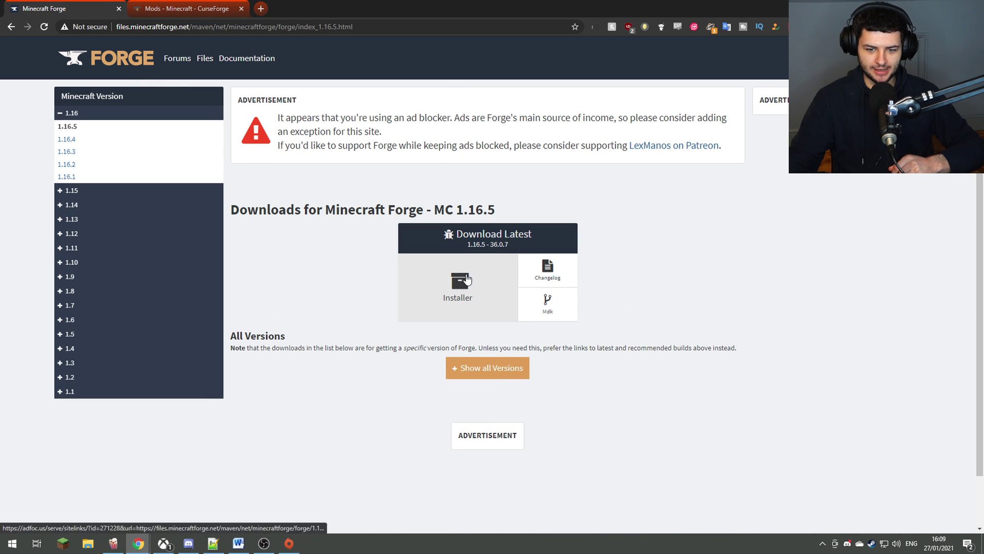
{"action": "left_click", "coordinate": [466, 288]}
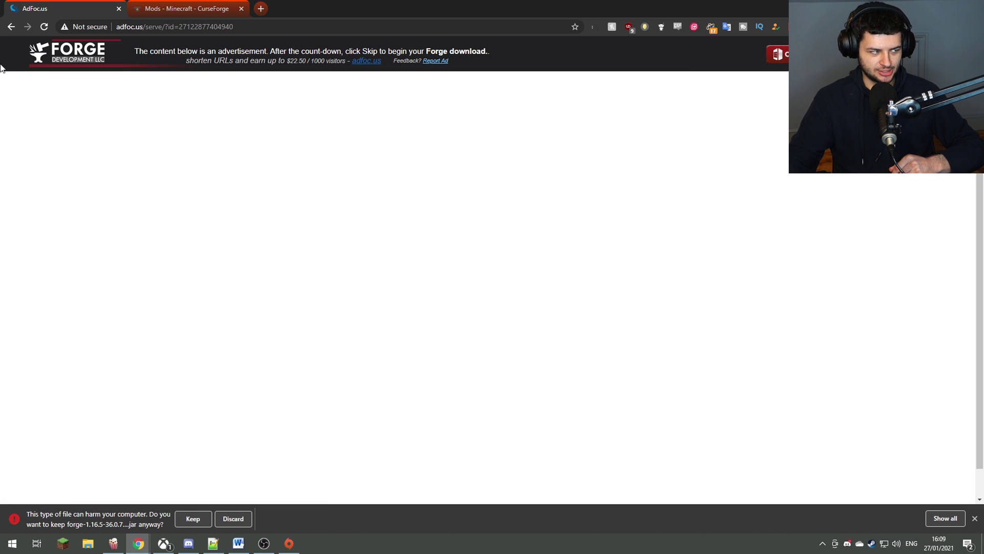
{"action": "left_click", "coordinate": [9, 27]}
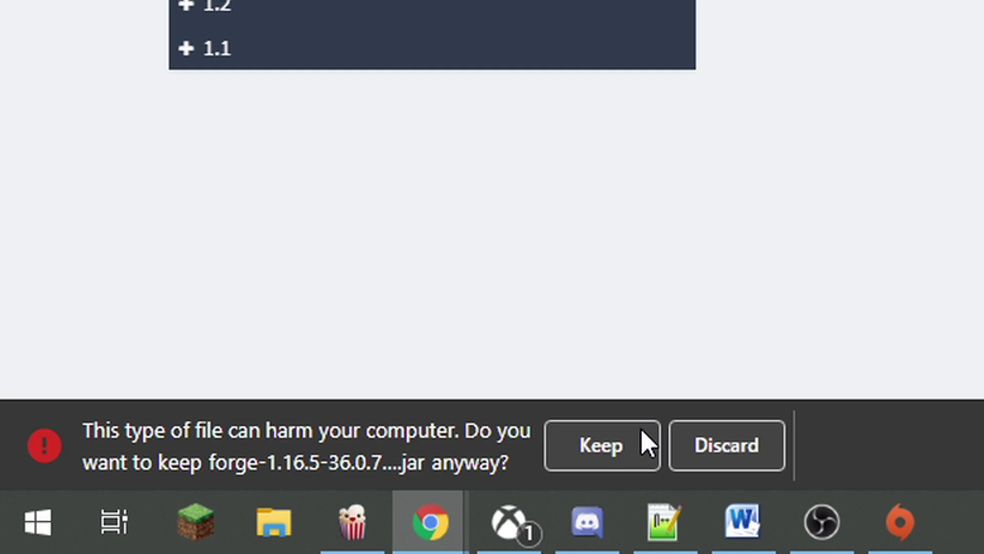
{"action": "left_click", "coordinate": [640, 431]}
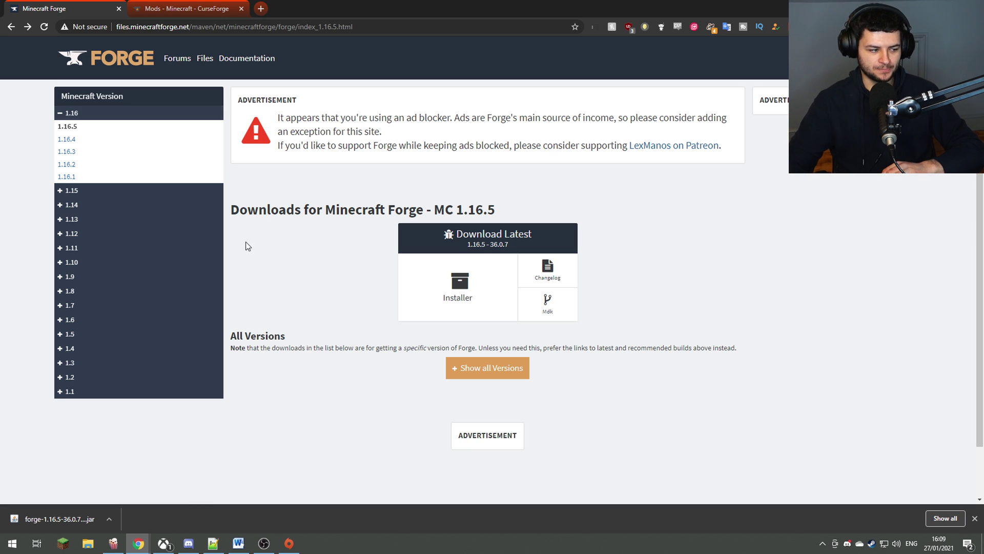
Step: Run forge-1.16.5-36.0.7-installer.jar from the Downloads folder using its Open with options
{"action": "left_click", "coordinate": [95, 535]}
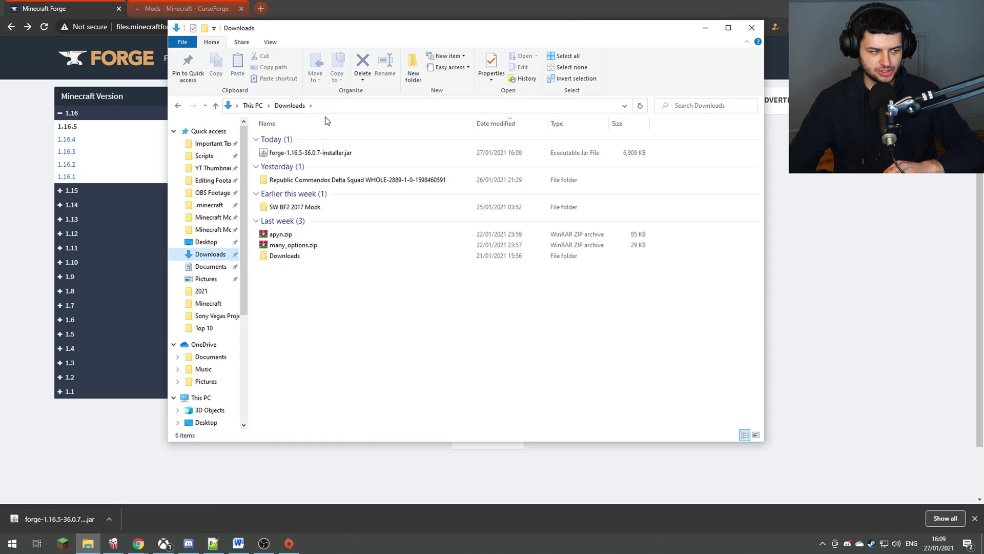
{"action": "right_click", "coordinate": [311, 154]}
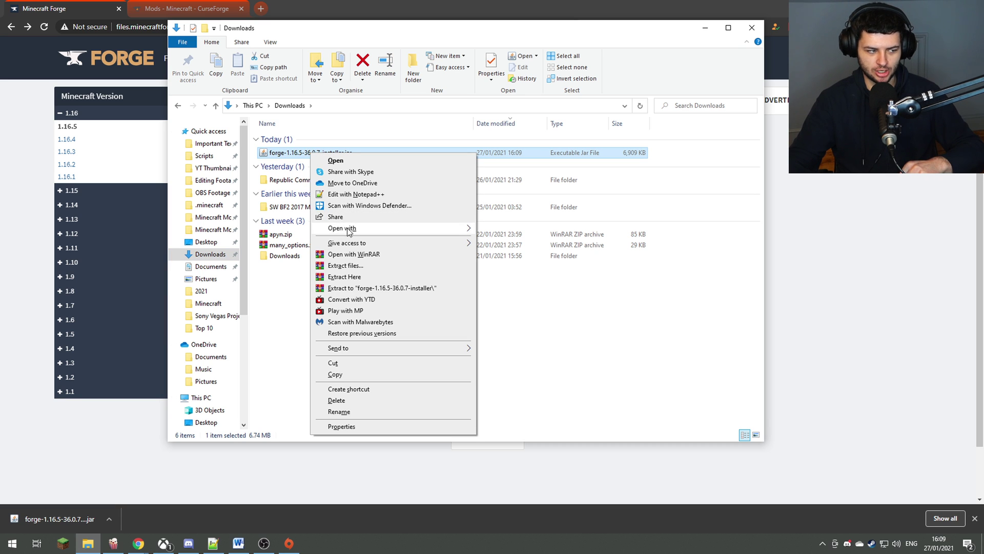
{"action": "mouse_move", "coordinate": [407, 232]}
{"action": "left_click", "coordinate": [501, 231]}
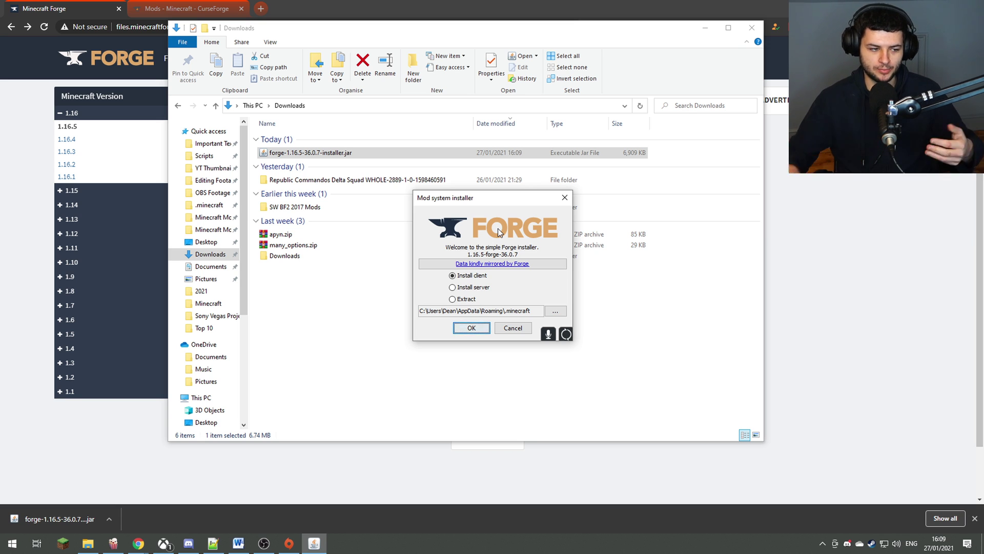
Step: Install the Forge client into the default .minecraft folder, acknowledge completion and put the Downloads window away
{"action": "left_click_drag", "start_coordinate": [531, 201], "coordinate": [733, 27]}
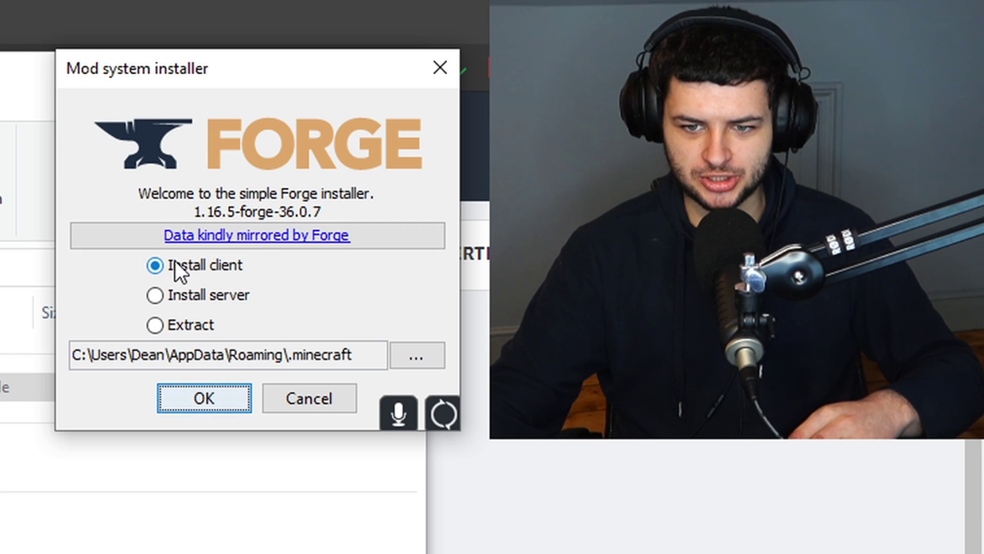
{"action": "left_click", "coordinate": [654, 105]}
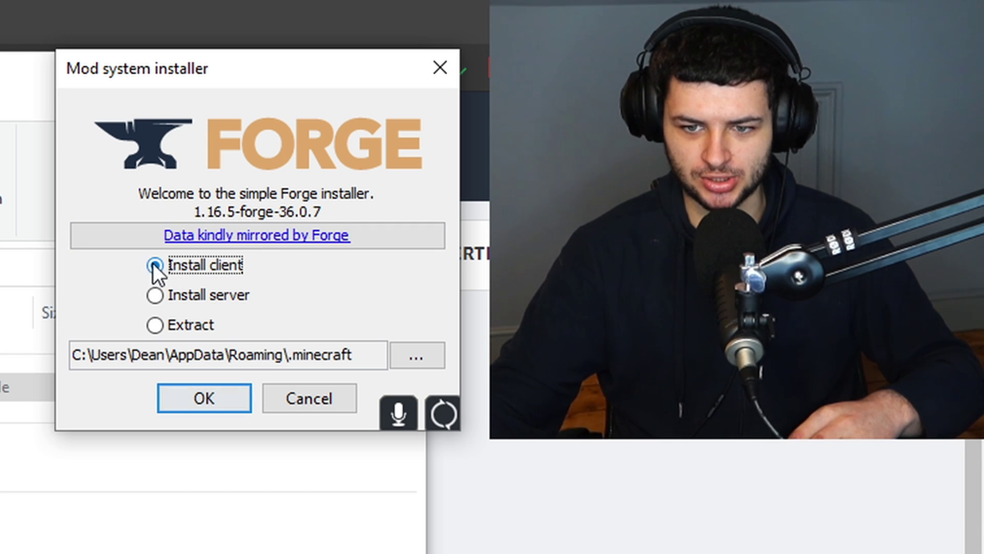
{"action": "left_click", "coordinate": [205, 397]}
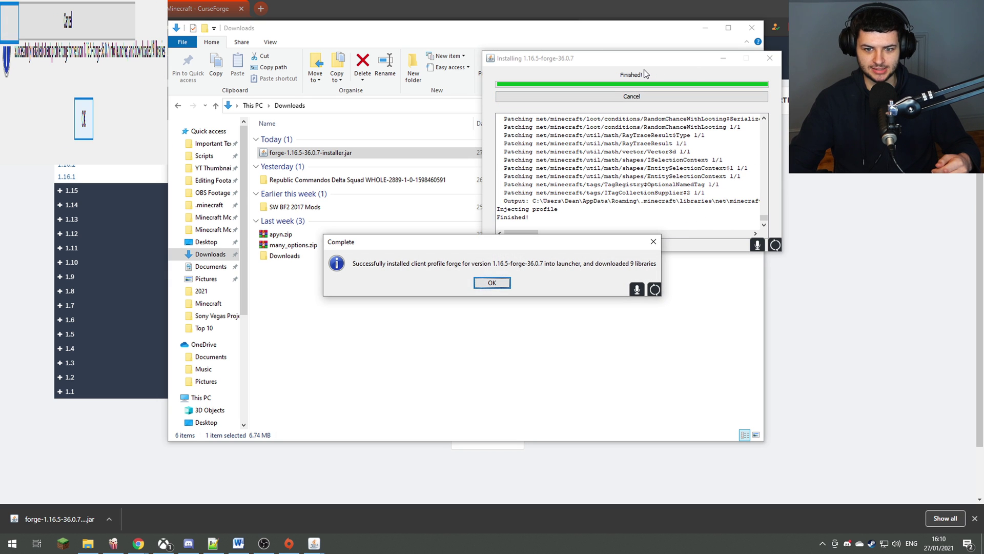
{"action": "left_click_drag", "start_coordinate": [523, 238], "coordinate": [639, 146]}
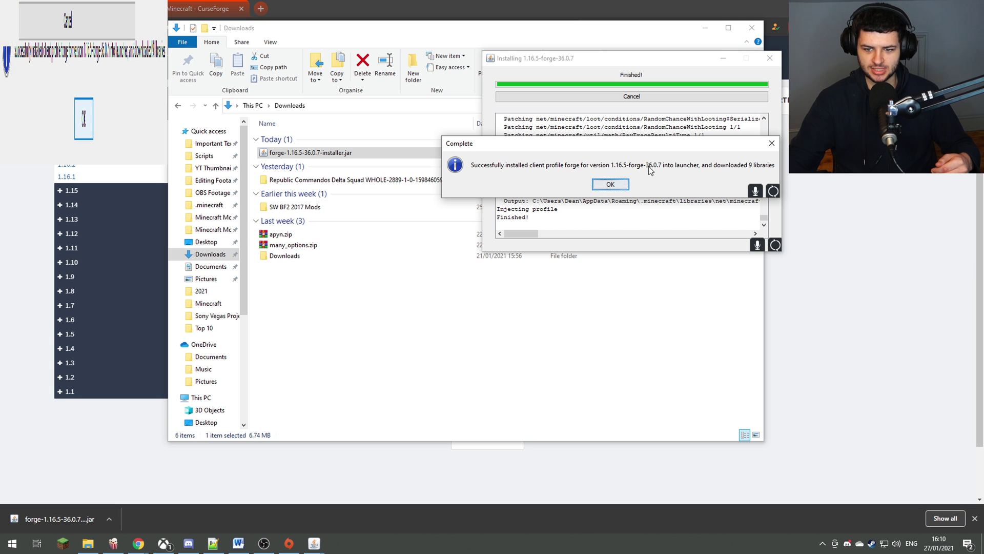
{"action": "left_click", "coordinate": [615, 187]}
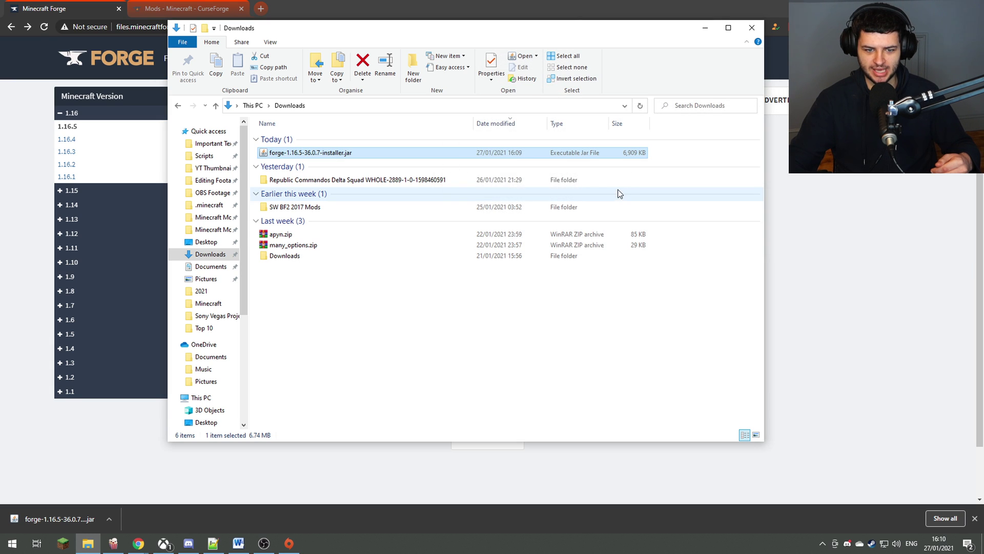
{"action": "left_click", "coordinate": [705, 1]}
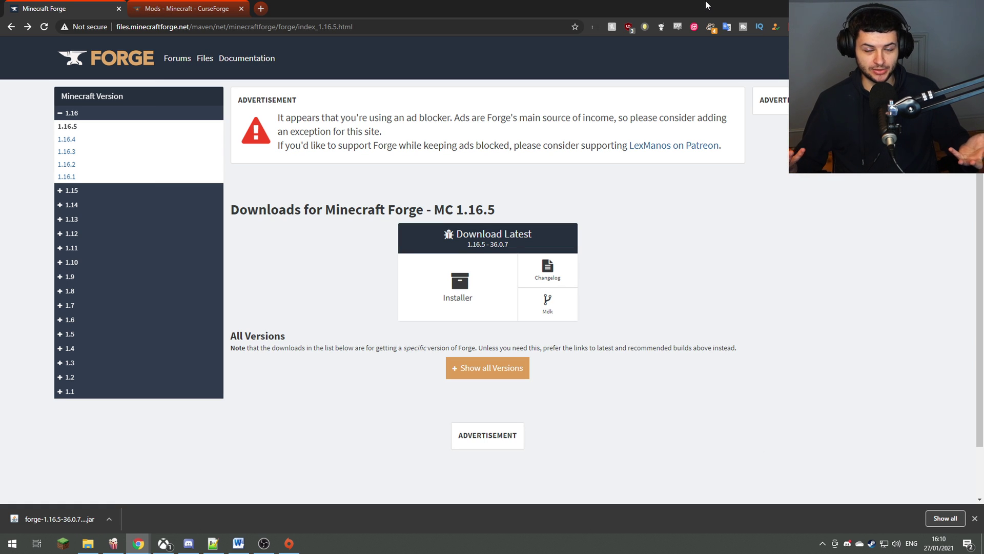
Step: Filter the CurseForge Minecraft mods list to the Forge game version and sort it by Last Updated
{"action": "key", "text": "ctrl+Tab"}
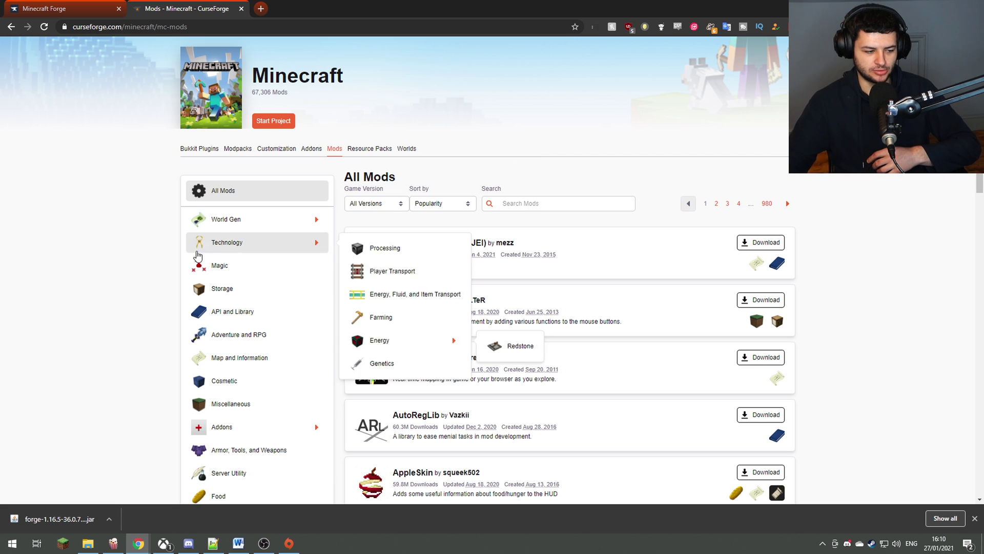
{"action": "left_click", "coordinate": [359, 211]}
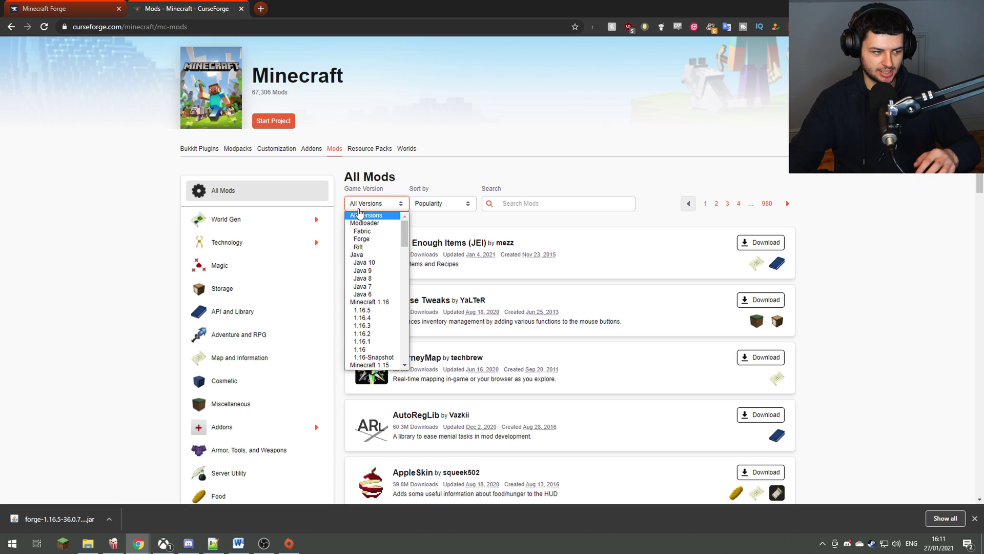
{"action": "left_click", "coordinate": [361, 239]}
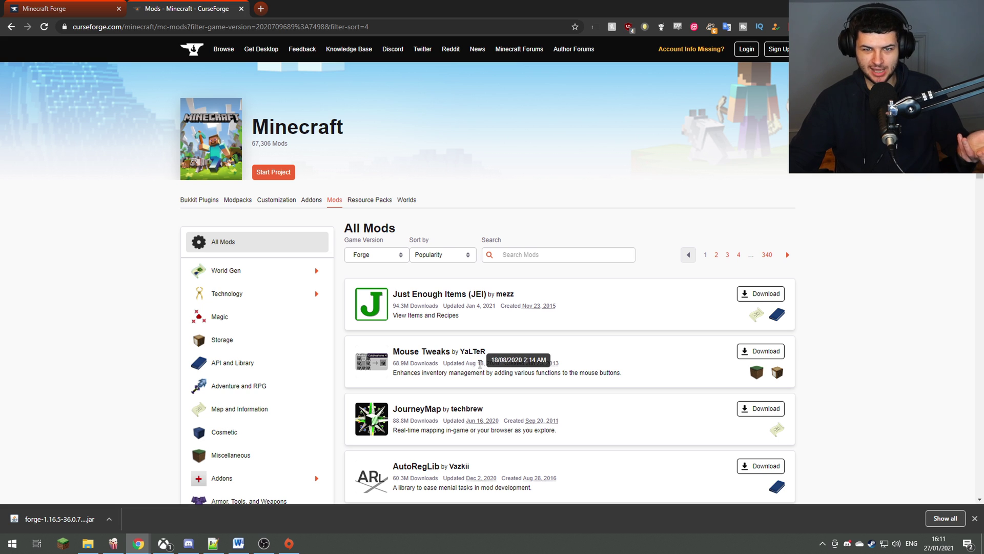
{"action": "left_click", "coordinate": [463, 256]}
{"action": "left_click", "coordinate": [432, 280]}
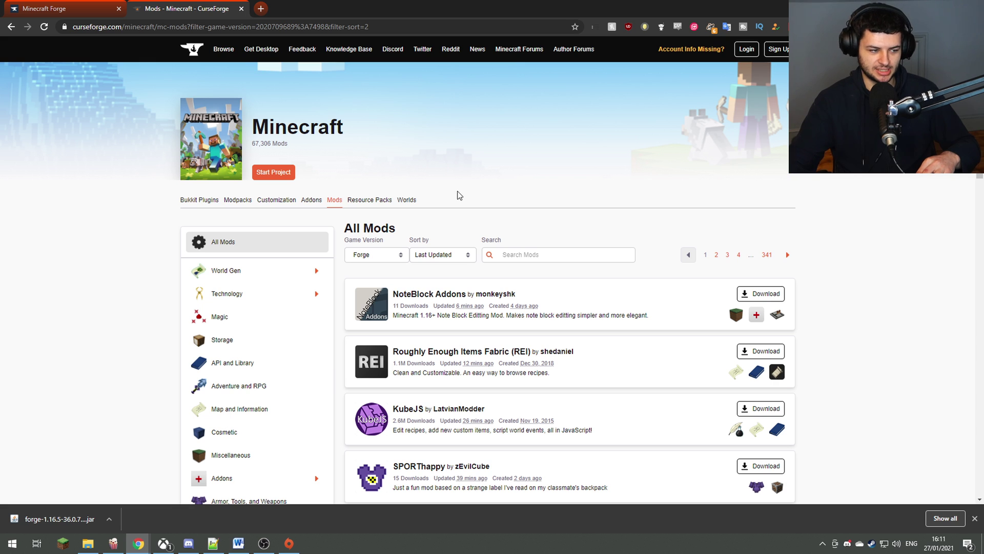
Step: Find the Doctor Who - Weeping Angels mod in the list and open its page in the background
{"action": "scroll", "coordinate": [515, 223], "scroll_direction": "down", "scroll_amount": 2}
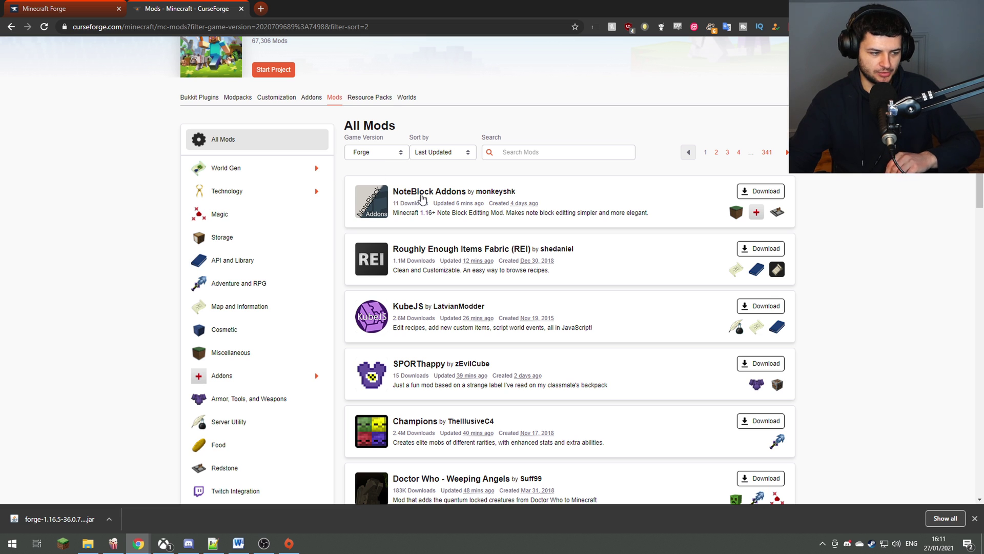
{"action": "scroll", "coordinate": [236, 203], "scroll_direction": "down", "scroll_amount": 2}
{"action": "scroll", "coordinate": [237, 202], "scroll_direction": "up", "scroll_amount": 1}
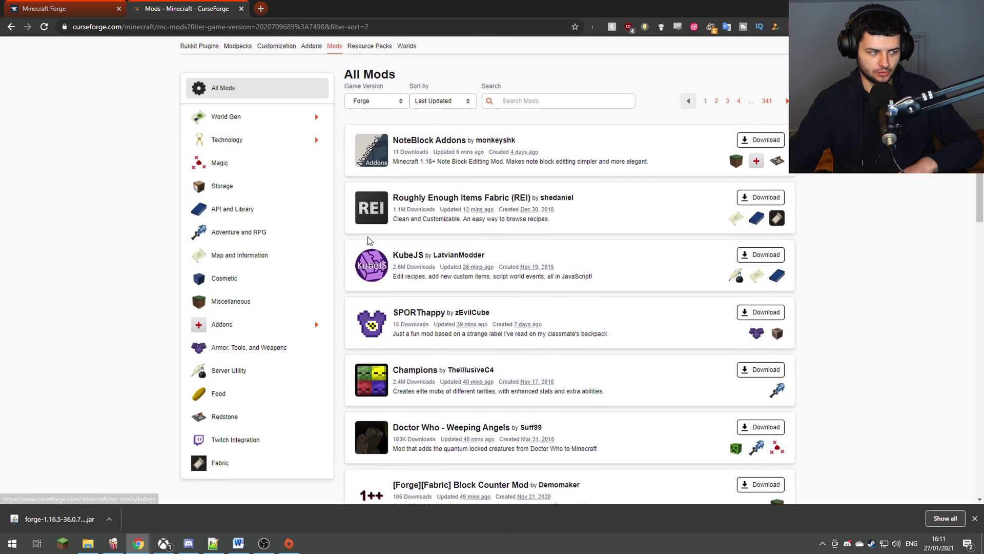
{"action": "scroll", "coordinate": [359, 226], "scroll_direction": "down", "scroll_amount": 3}
{"action": "scroll", "coordinate": [425, 236], "scroll_direction": "down", "scroll_amount": 1}
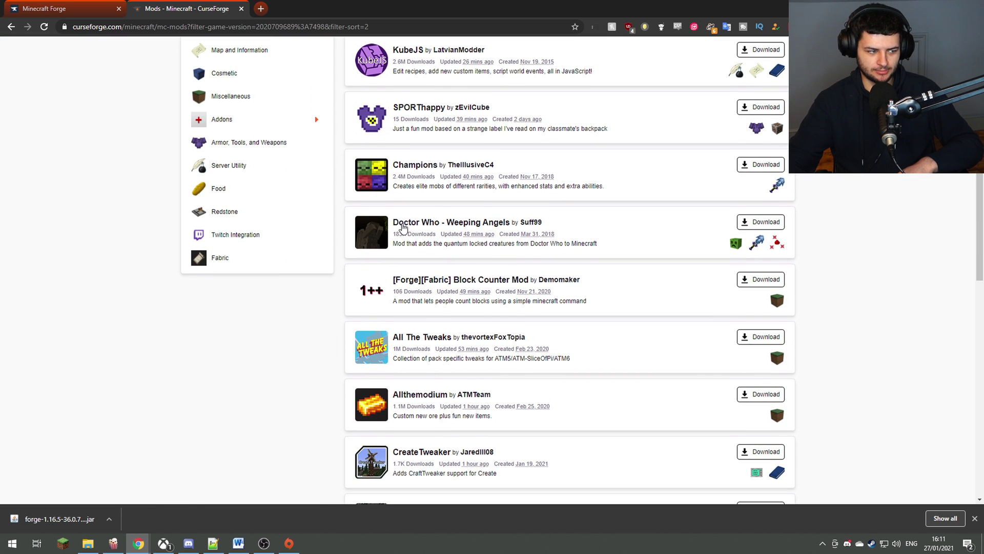
{"action": "middle_click", "coordinate": [416, 225]}
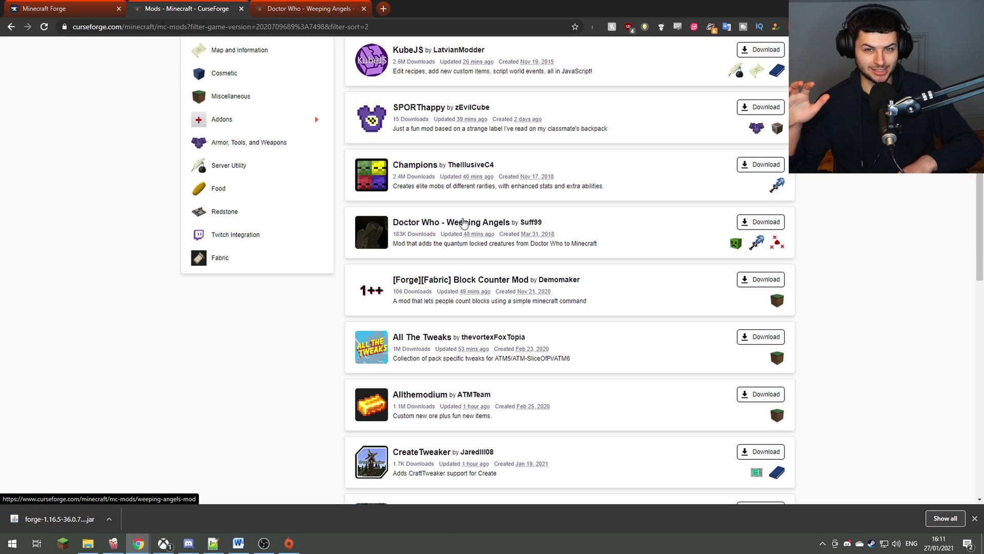
Step: Open the Better-Shields and Better Creeper Mod pages in the background from the first page of results
{"action": "scroll", "coordinate": [456, 230], "scroll_direction": "down", "scroll_amount": 2}
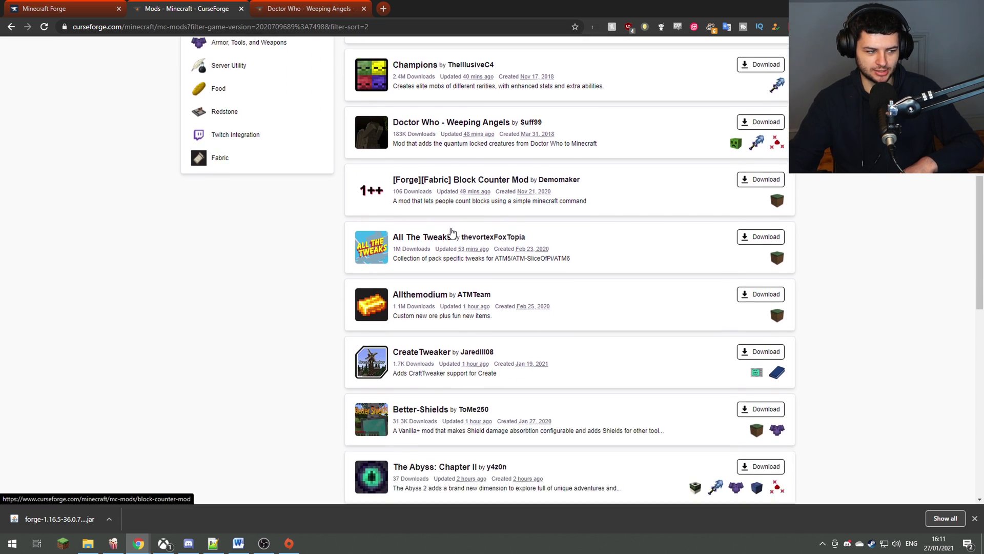
{"action": "scroll", "coordinate": [448, 234], "scroll_direction": "down", "scroll_amount": 1}
{"action": "scroll", "coordinate": [448, 234], "scroll_direction": "down", "scroll_amount": 3}
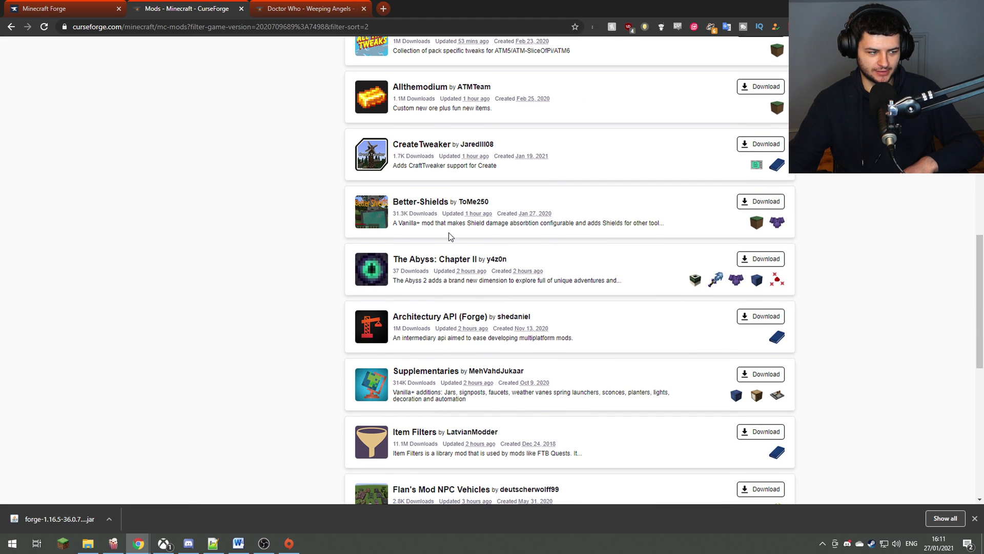
{"action": "middle_click", "coordinate": [414, 203]}
{"action": "scroll", "coordinate": [413, 206], "scroll_direction": "down", "scroll_amount": 4}
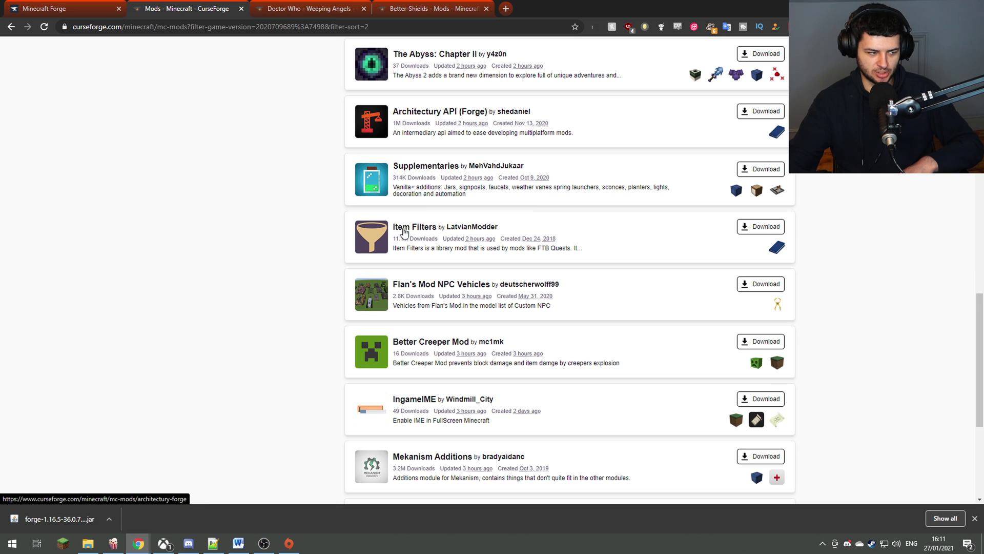
{"action": "scroll", "coordinate": [408, 282], "scroll_direction": "down", "scroll_amount": 1}
{"action": "middle_click", "coordinate": [408, 290]}
Step: Go to the second page of results and open Xaero's Minimap and Xaero's World Map in the background
{"action": "scroll", "coordinate": [420, 297], "scroll_direction": "down", "scroll_amount": 3}
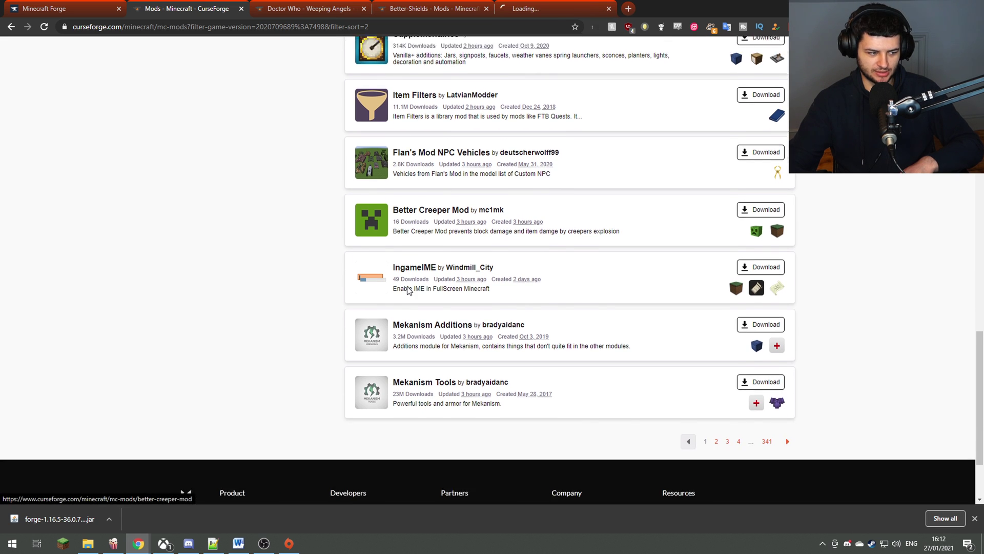
{"action": "left_click", "coordinate": [787, 369]}
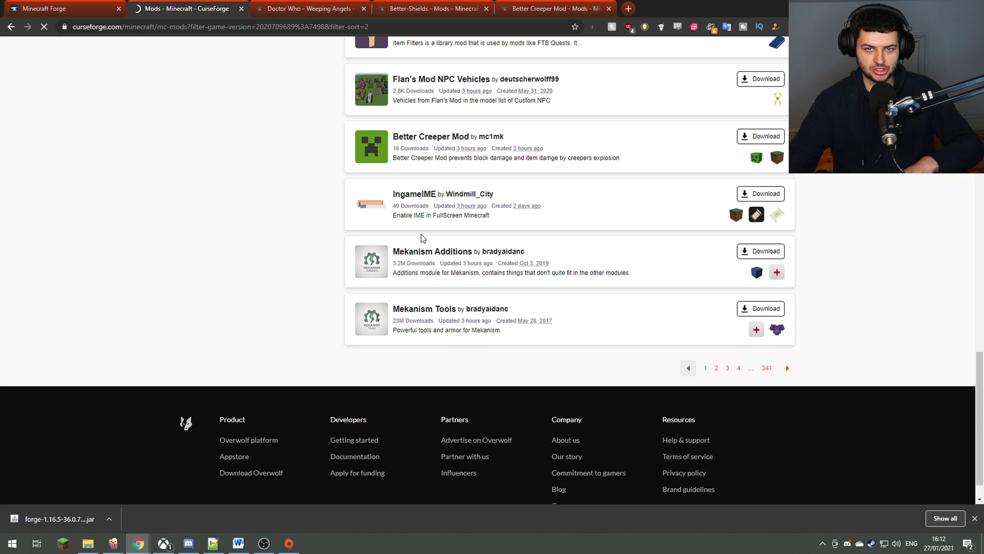
{"action": "scroll", "coordinate": [410, 226], "scroll_direction": "down", "scroll_amount": 2}
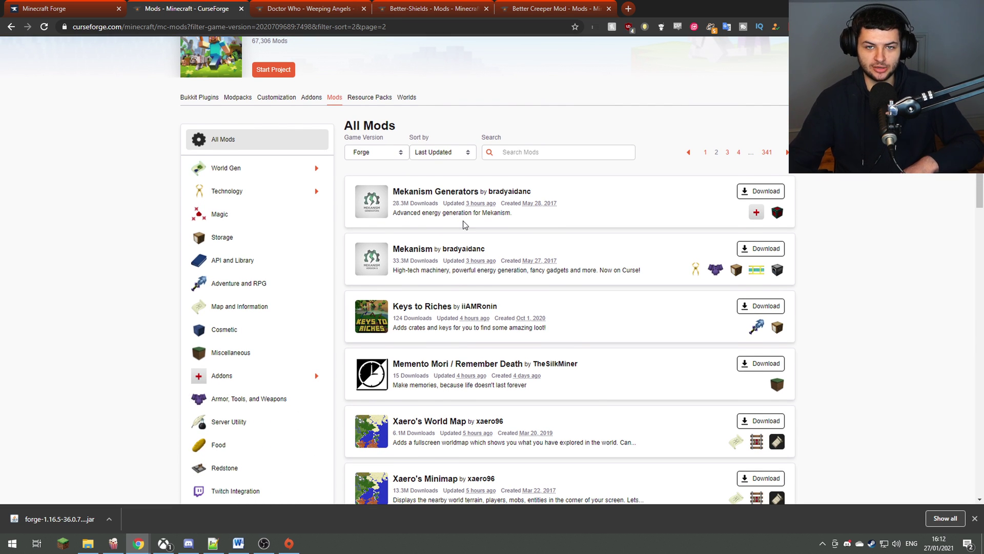
{"action": "scroll", "coordinate": [462, 238], "scroll_direction": "down", "scroll_amount": 2}
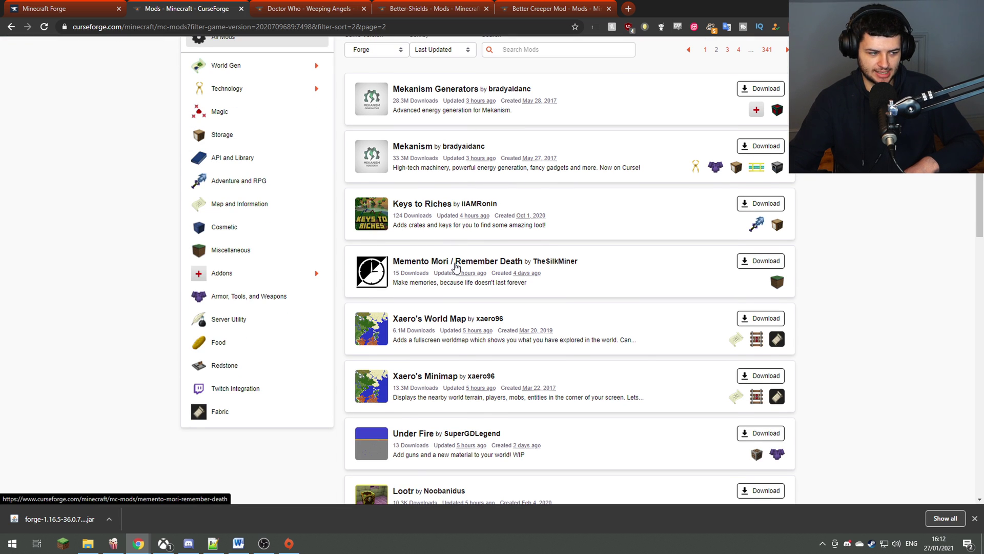
{"action": "middle_click", "coordinate": [392, 377]}
{"action": "middle_click", "coordinate": [417, 320]}
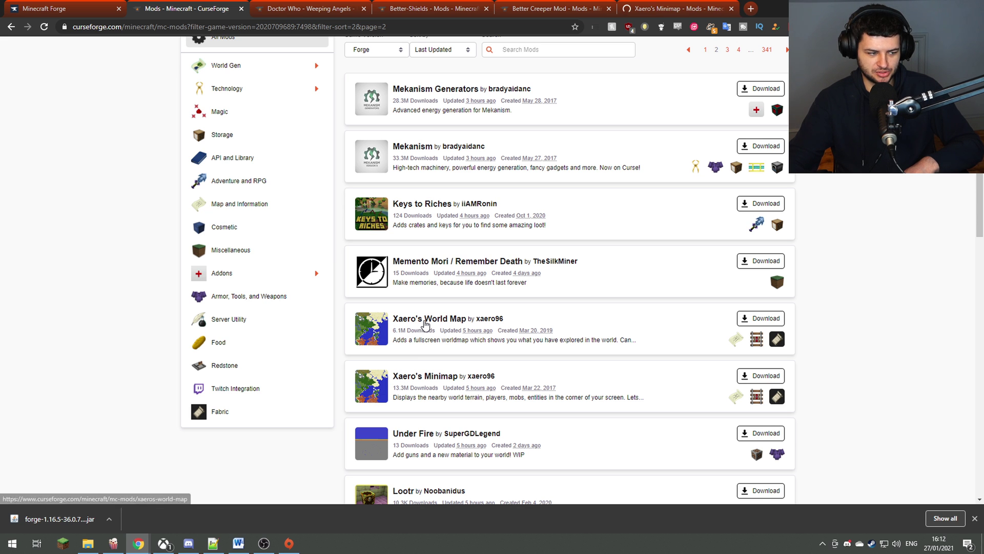
{"action": "scroll", "coordinate": [423, 323], "scroll_direction": "down", "scroll_amount": 3}
{"action": "scroll", "coordinate": [424, 324], "scroll_direction": "down", "scroll_amount": 4}
{"action": "scroll", "coordinate": [451, 292], "scroll_direction": "down", "scroll_amount": 10}
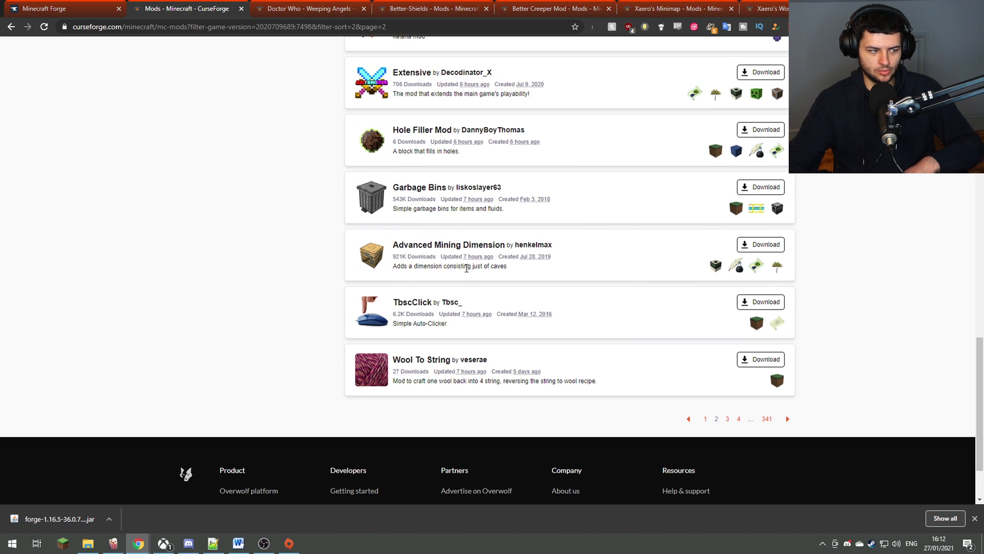
Step: Download the Doctor Who - Weeping Angels mod and return to its description page
{"action": "left_click", "coordinate": [350, 6]}
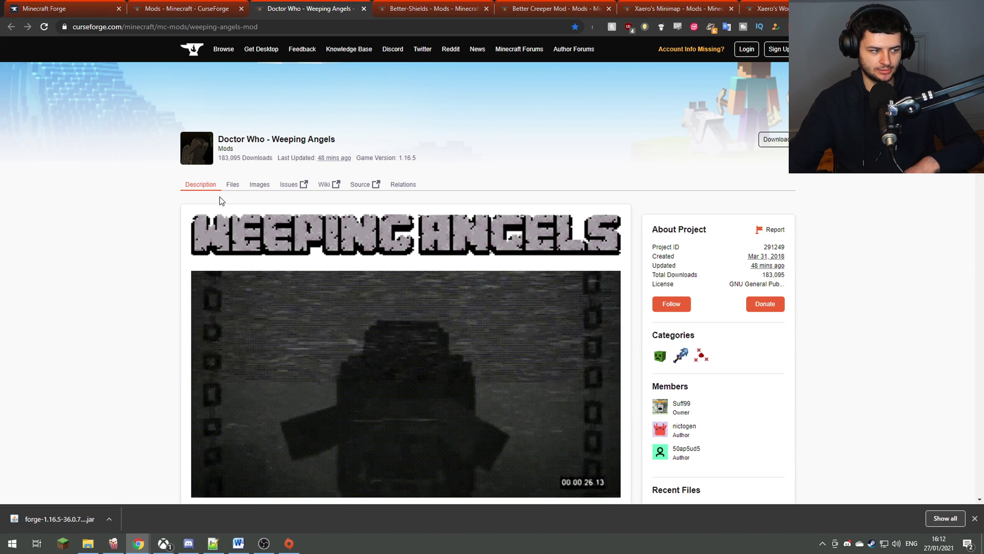
{"action": "left_click", "coordinate": [774, 139]}
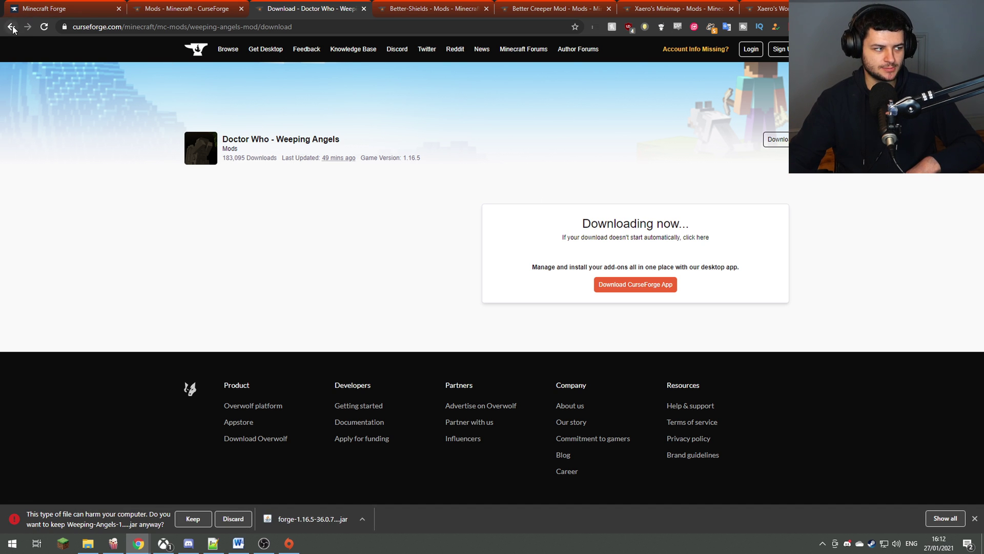
{"action": "key", "text": "alt+Left"}
Step: Look over the Weeping Angels description and check which dependencies the mod requires
{"action": "scroll", "coordinate": [154, 150], "scroll_direction": "down", "scroll_amount": 5}
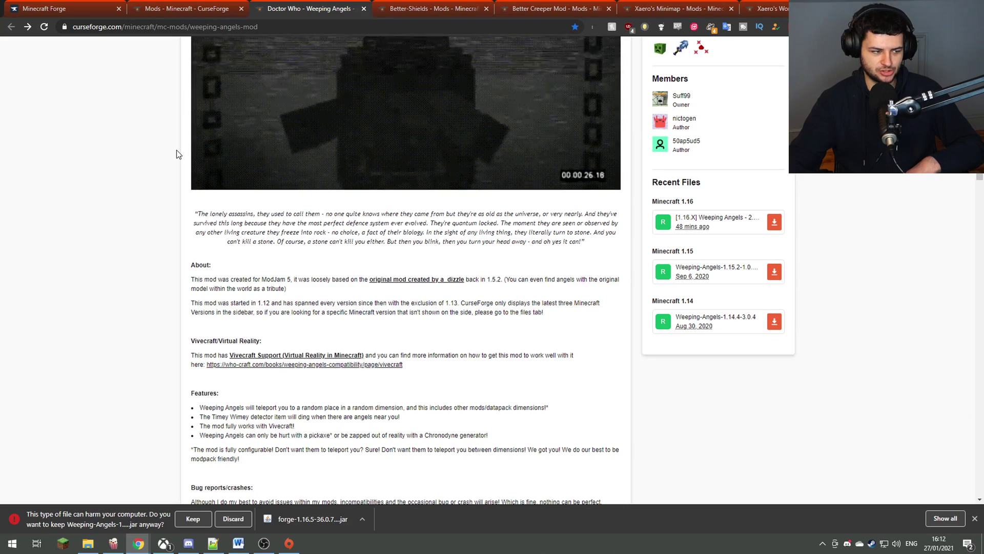
{"action": "scroll", "coordinate": [276, 295], "scroll_direction": "up", "scroll_amount": 5}
{"action": "scroll", "coordinate": [275, 295], "scroll_direction": "up", "scroll_amount": 1}
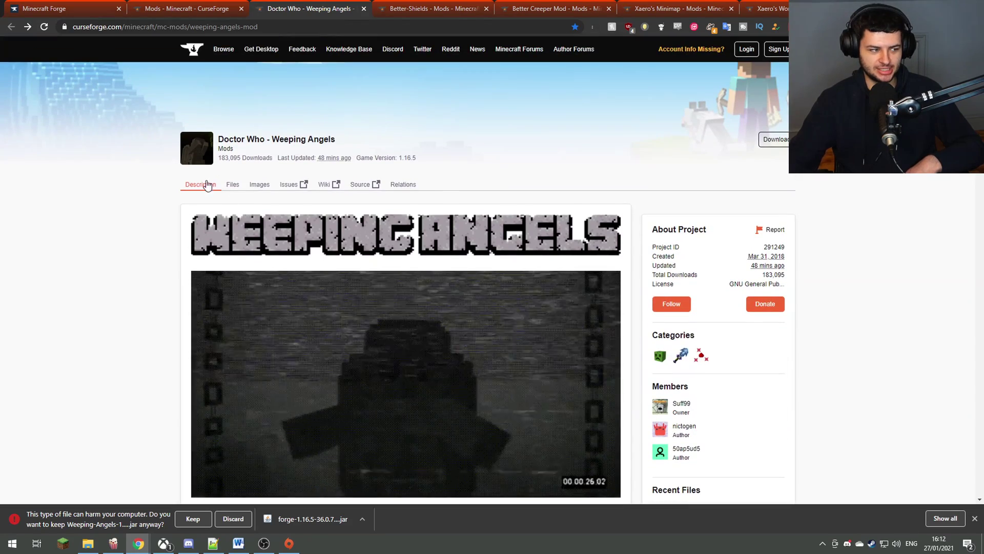
{"action": "left_click", "coordinate": [408, 184]}
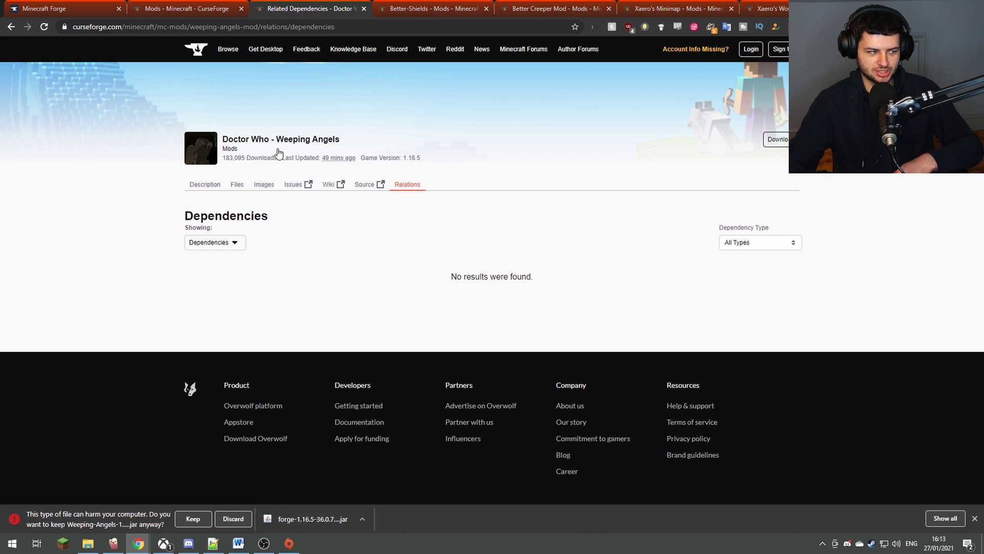
Step: Close the Weeping Angels dependencies page and keep its downloaded jar file
{"action": "left_click", "coordinate": [364, 10]}
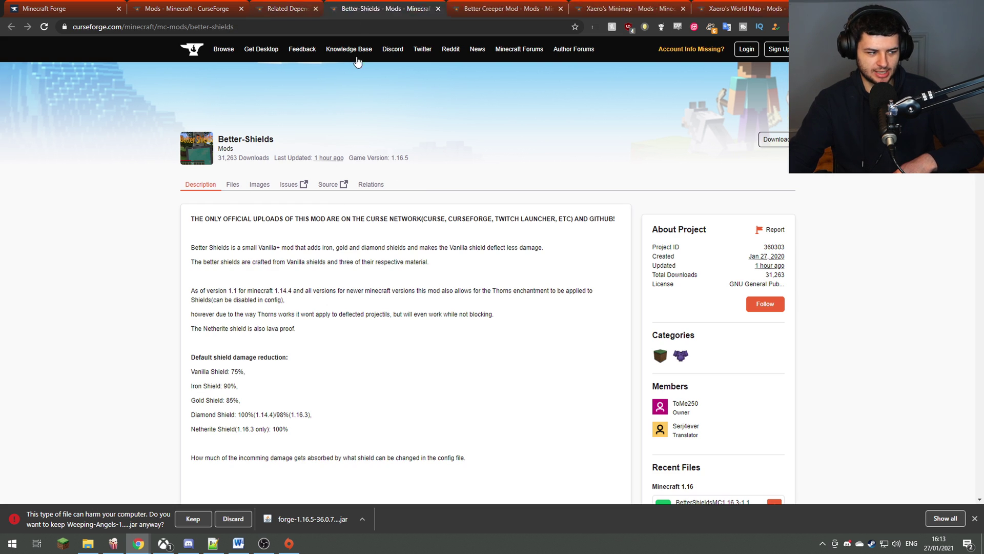
{"action": "left_click", "coordinate": [193, 519]}
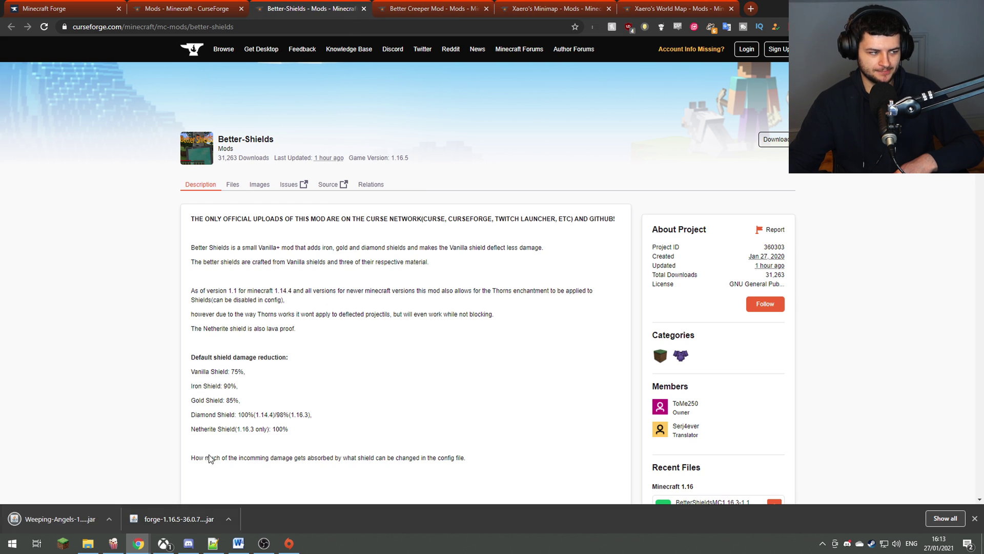
Step: Download the Better-Shields mod, keep the jar file and return to the mod's description page
{"action": "left_click", "coordinate": [778, 146]}
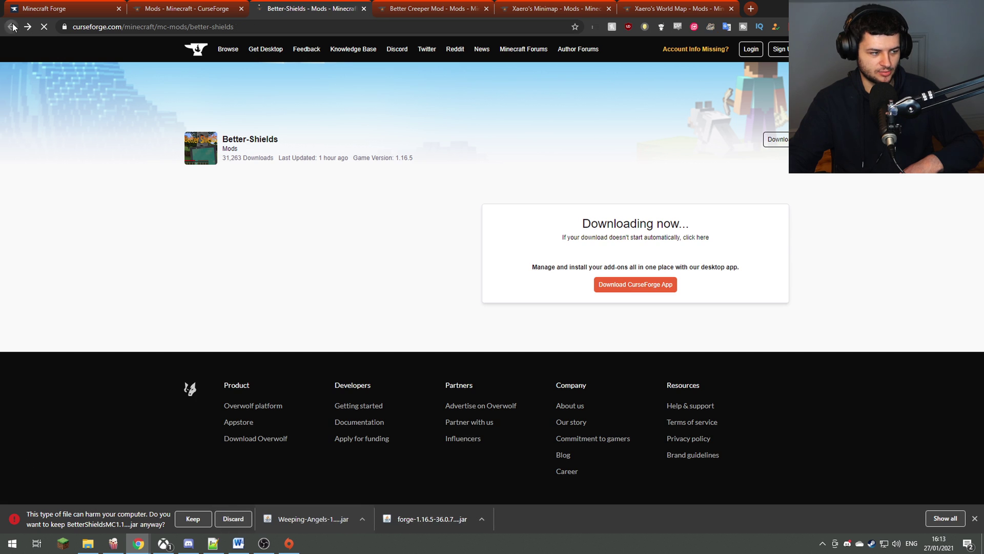
{"action": "key", "text": "alt+Left"}
{"action": "left_click", "coordinate": [198, 518]}
Step: Check which dependencies Better-Shields requires and close its page
{"action": "left_click", "coordinate": [368, 185]}
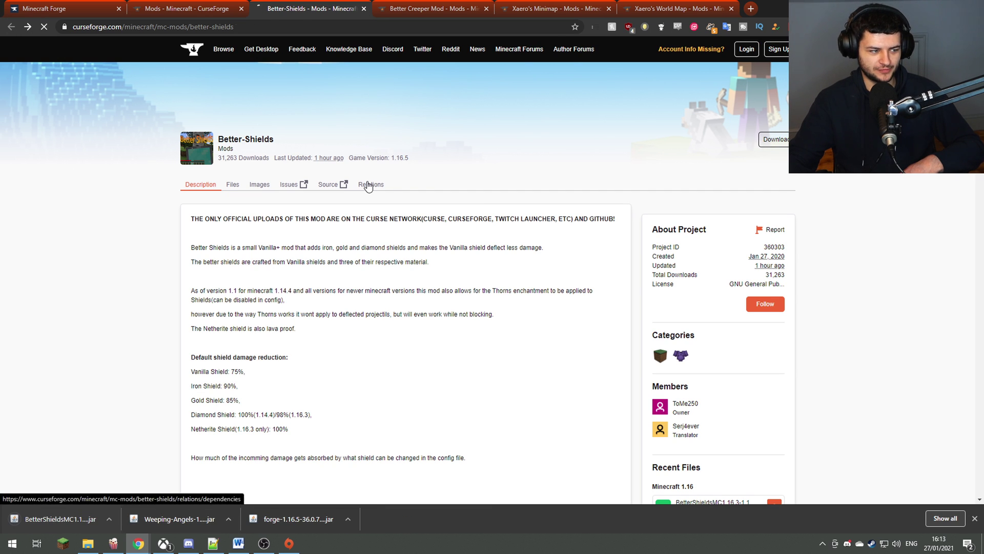
{"action": "left_click", "coordinate": [373, 10]}
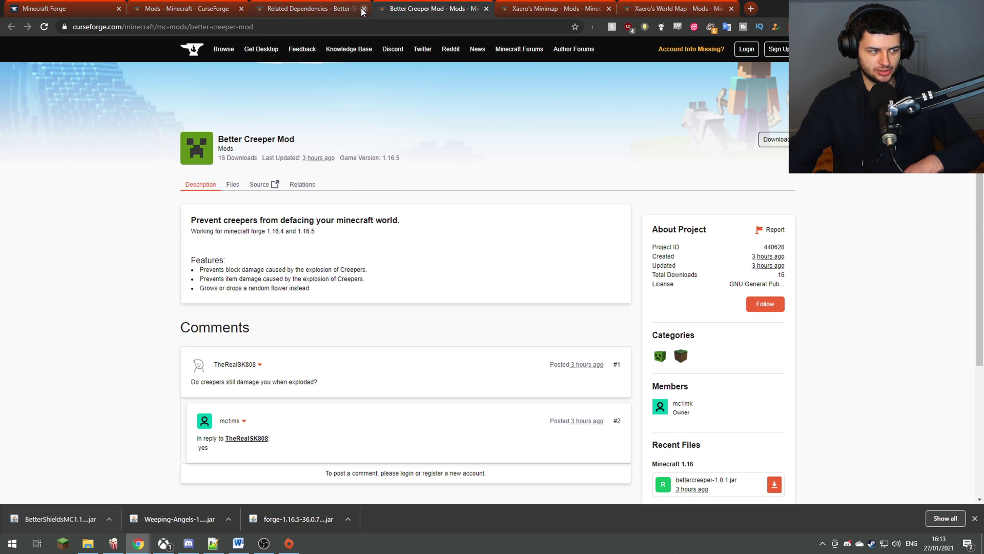
{"action": "left_click", "coordinate": [363, 10]}
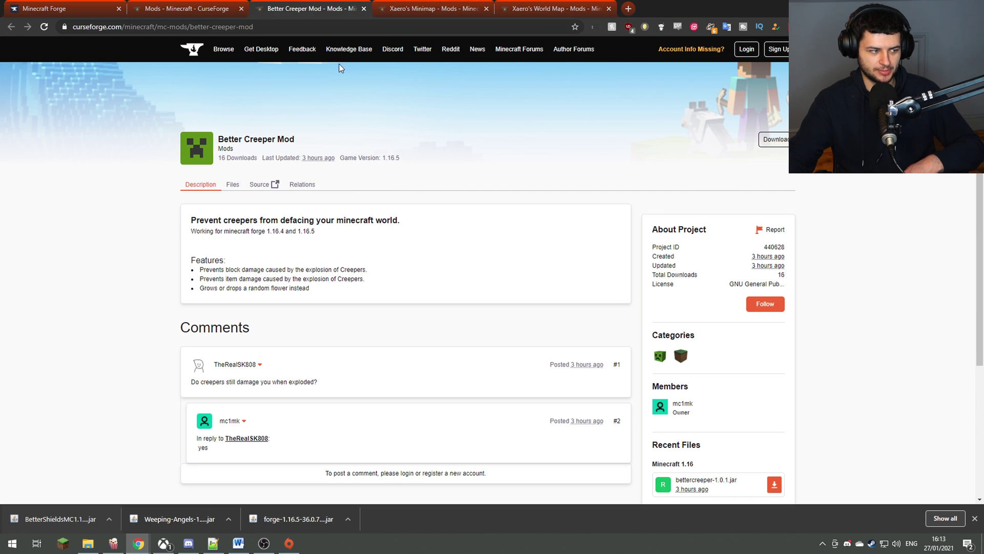
Step: Download the Better Creeper Mod, keep the jar file and close the mod's page
{"action": "left_click", "coordinate": [766, 141]}
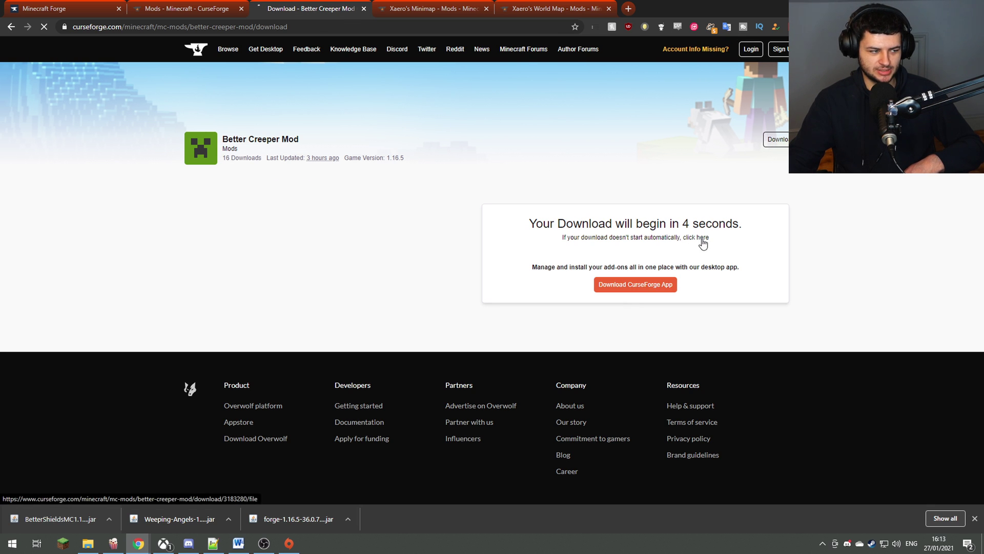
{"action": "left_click", "coordinate": [11, 27]}
{"action": "left_click", "coordinate": [193, 519]}
{"action": "key", "text": "ctrl+w"}
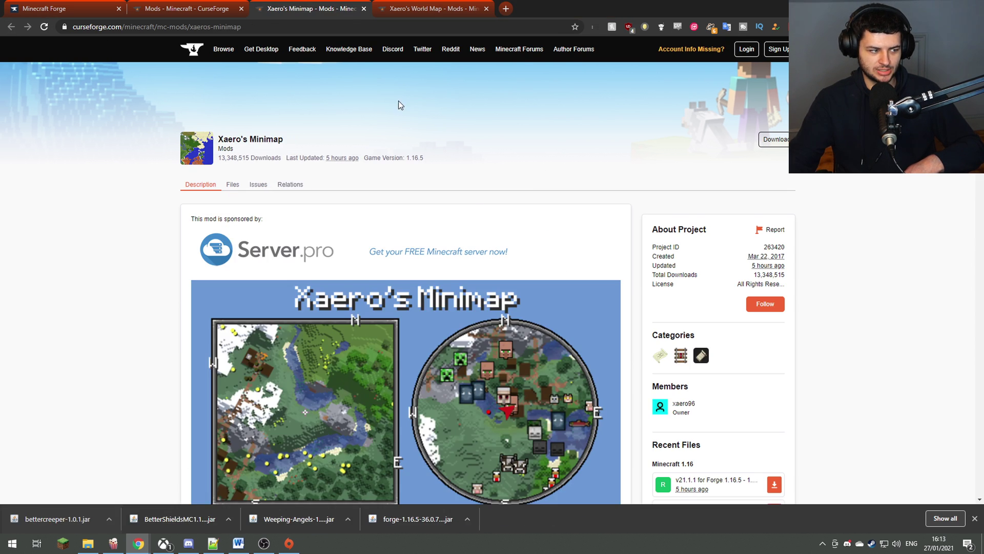
Step: Download Xaero's Minimap, keep the jar file and return to the mod's description page
{"action": "scroll", "coordinate": [400, 113], "scroll_direction": "down", "scroll_amount": 2}
{"action": "scroll", "coordinate": [369, 142], "scroll_direction": "up", "scroll_amount": 2}
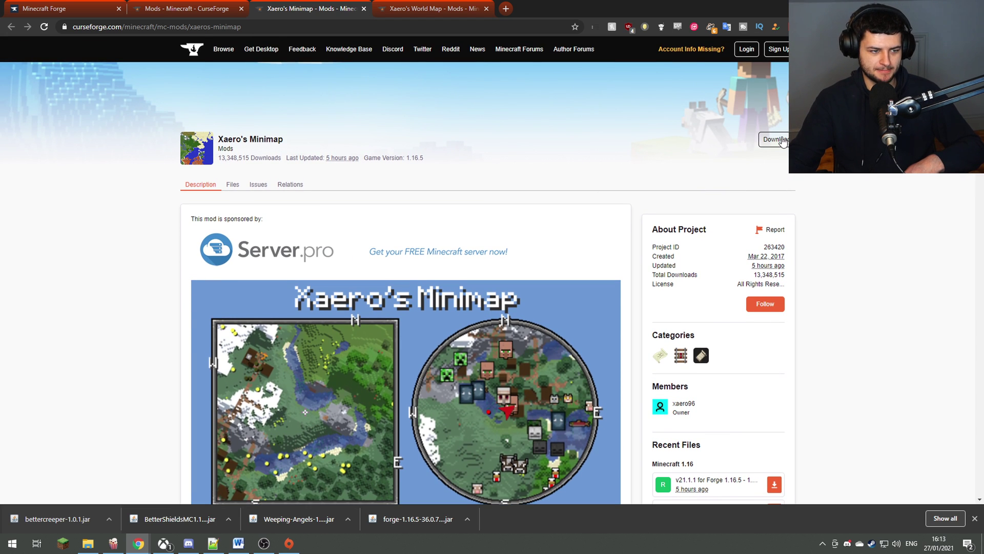
{"action": "left_click", "coordinate": [775, 139]}
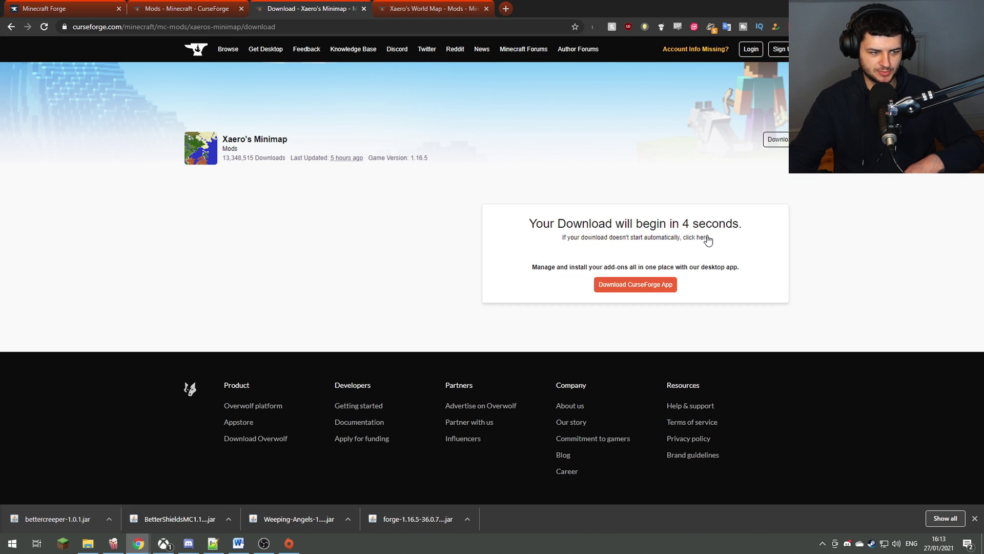
{"action": "left_click", "coordinate": [706, 238]}
{"action": "key", "text": "alt+Left"}
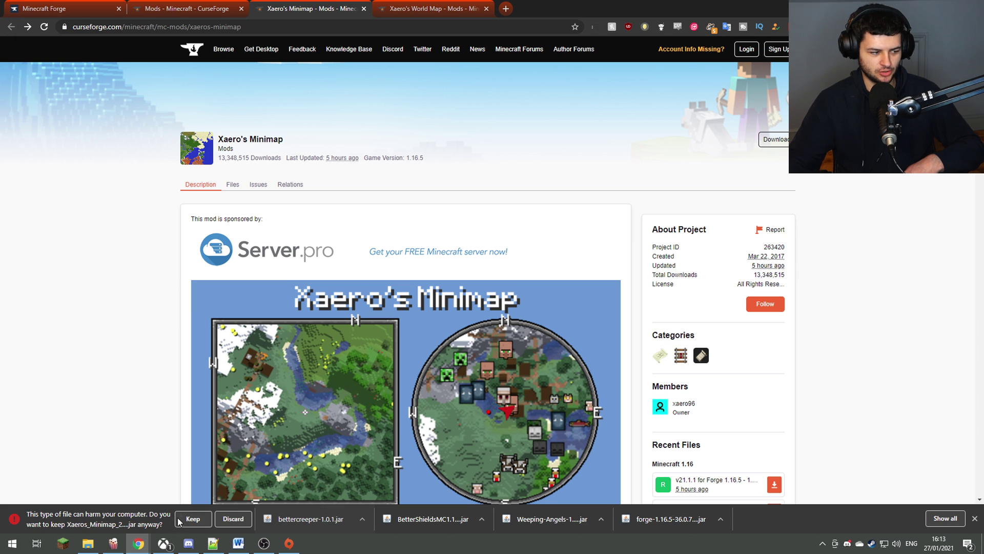
{"action": "left_click", "coordinate": [180, 520]}
Step: Check which dependencies Xaero's Minimap requires, and close the Xaero's Minimap and Xaero's World Map pages
{"action": "left_click", "coordinate": [293, 185]}
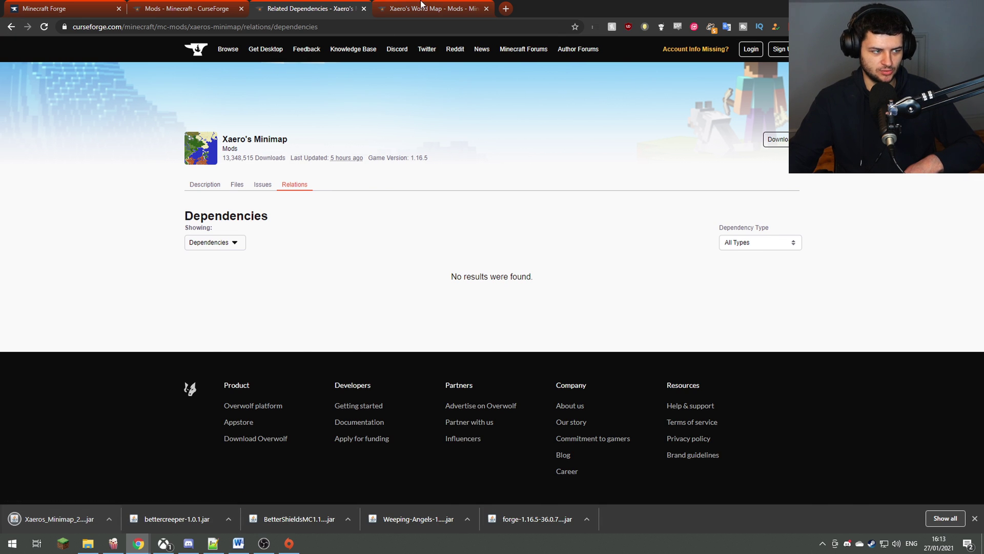
{"action": "left_click", "coordinate": [364, 8]}
{"action": "left_click", "coordinate": [364, 9]}
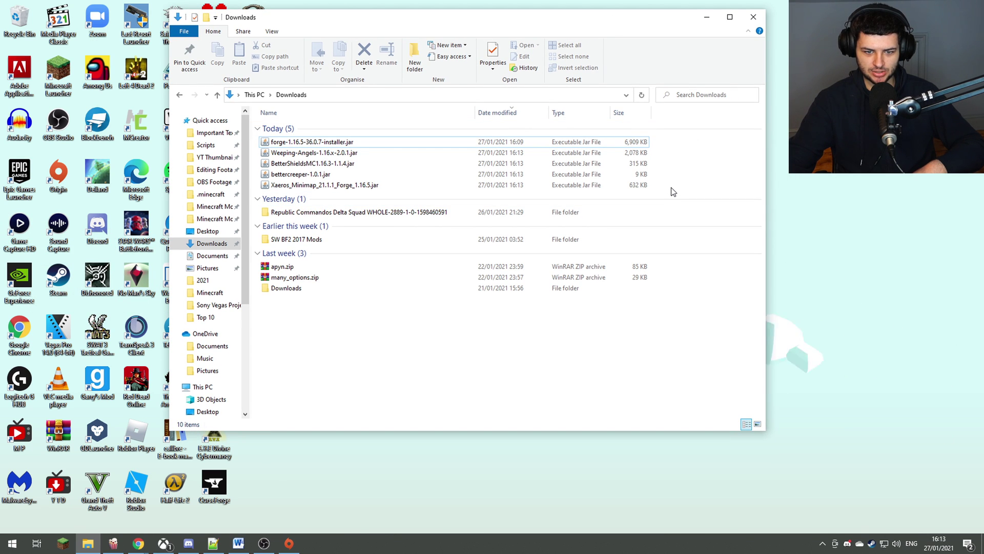
Step: Delete forge-1.16.5-36.0.7-installer.jar from the Downloads folder and copy the four downloaded mod jar files
{"action": "left_click", "coordinate": [413, 143]}
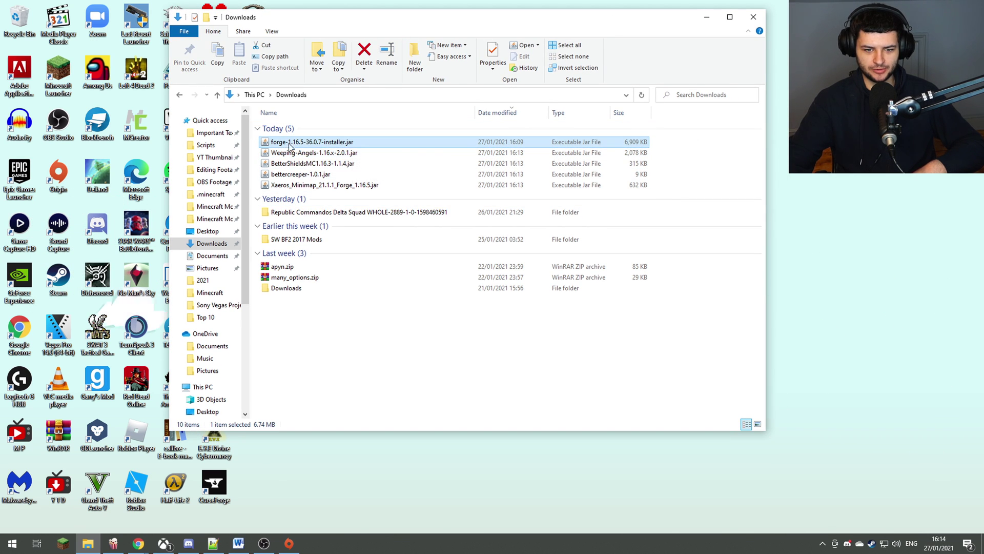
{"action": "key", "text": "Delete"}
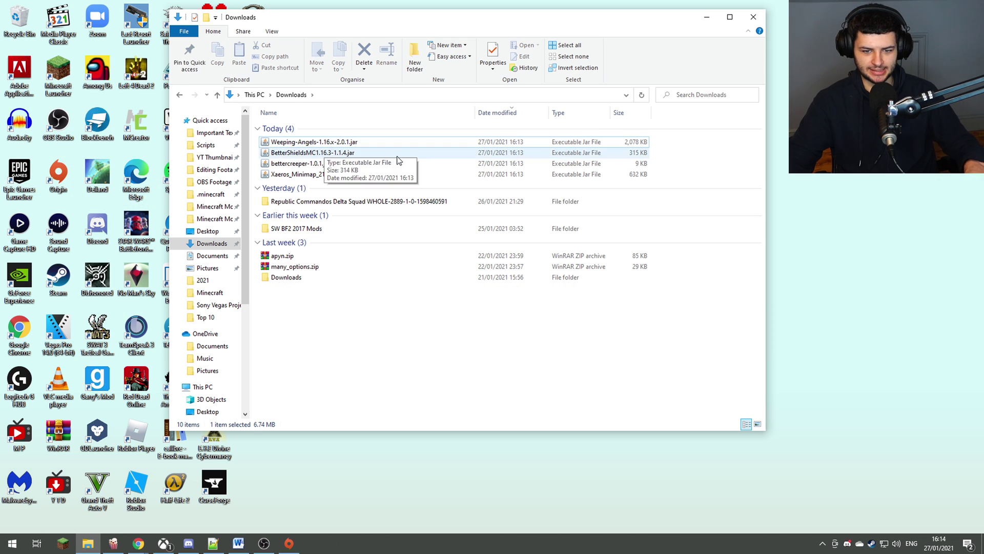
{"action": "left_click_drag", "start_coordinate": [667, 179], "coordinate": [322, 138]}
{"action": "right_click", "coordinate": [315, 150]}
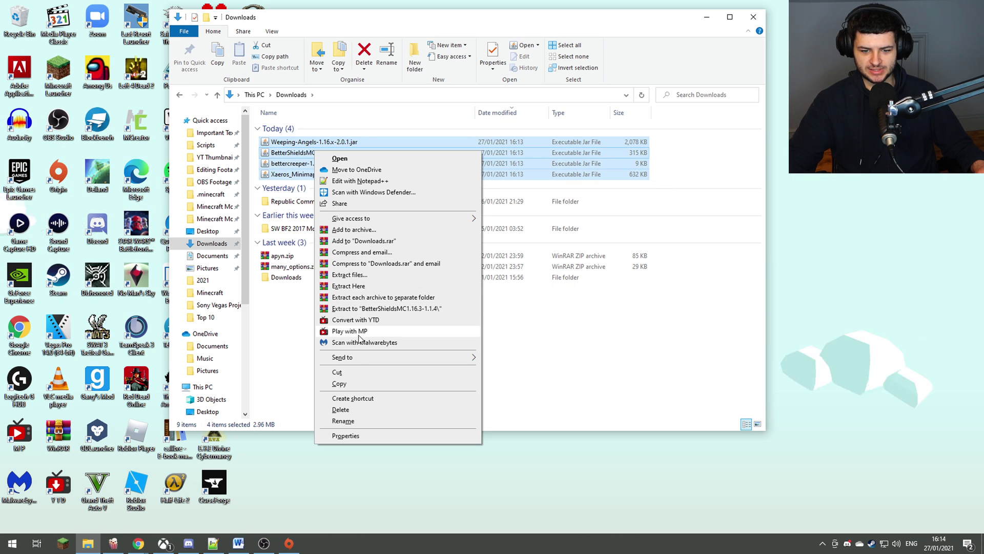
{"action": "left_click", "coordinate": [359, 384]}
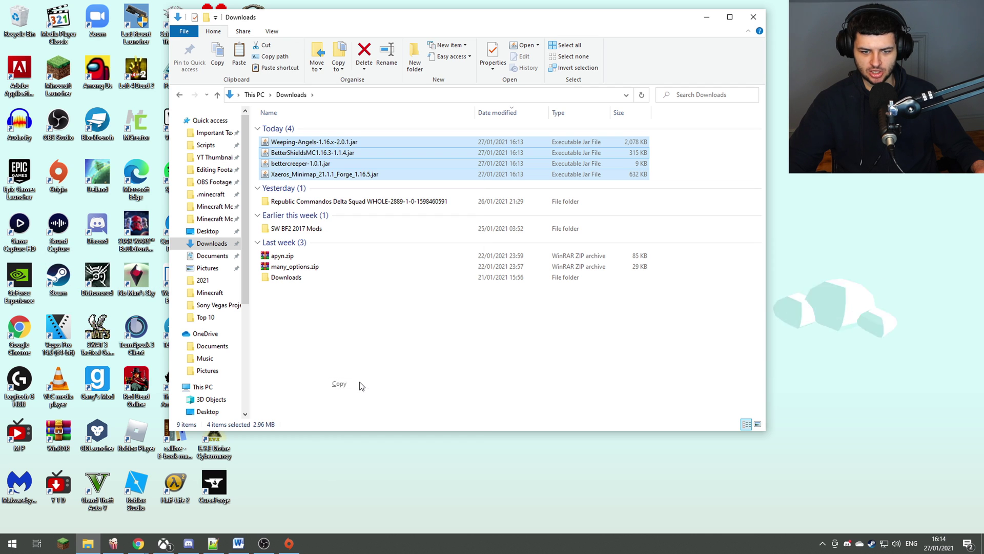
{"action": "right_click", "coordinate": [346, 162]}
{"action": "left_click", "coordinate": [371, 385]}
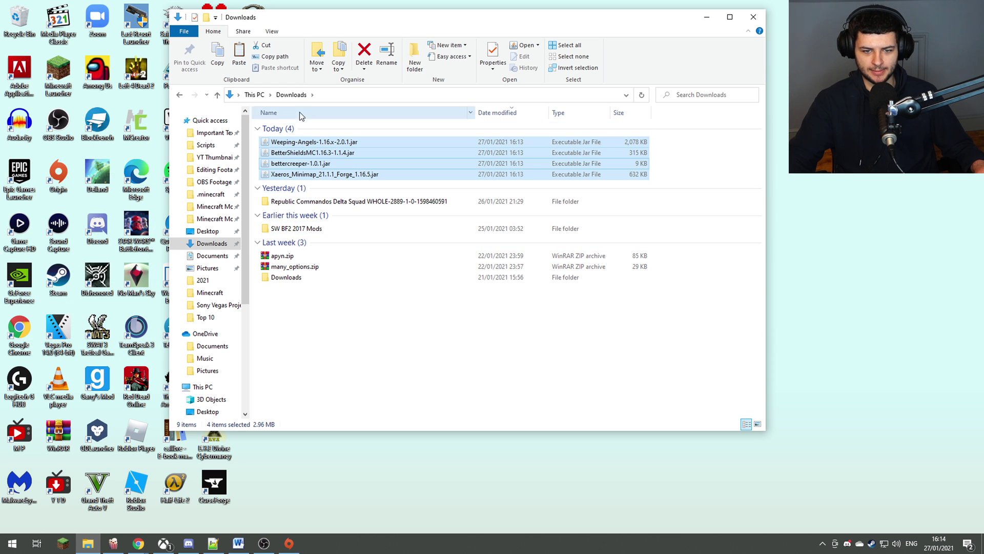
Step: Go to %appdata% from the Downloads folder and open the .minecraft folder
{"action": "left_click", "coordinate": [347, 96]}
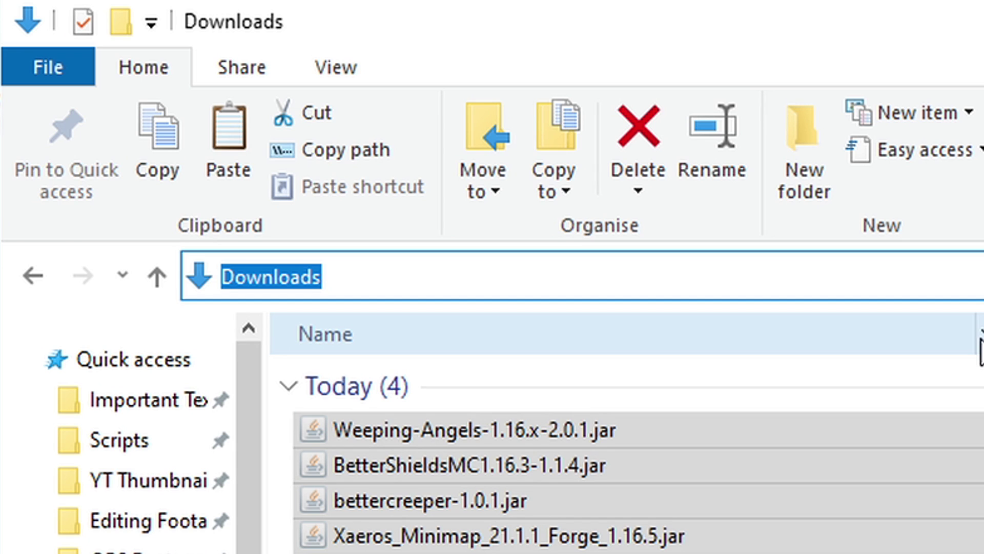
{"action": "type", "text": "%appdata%"}
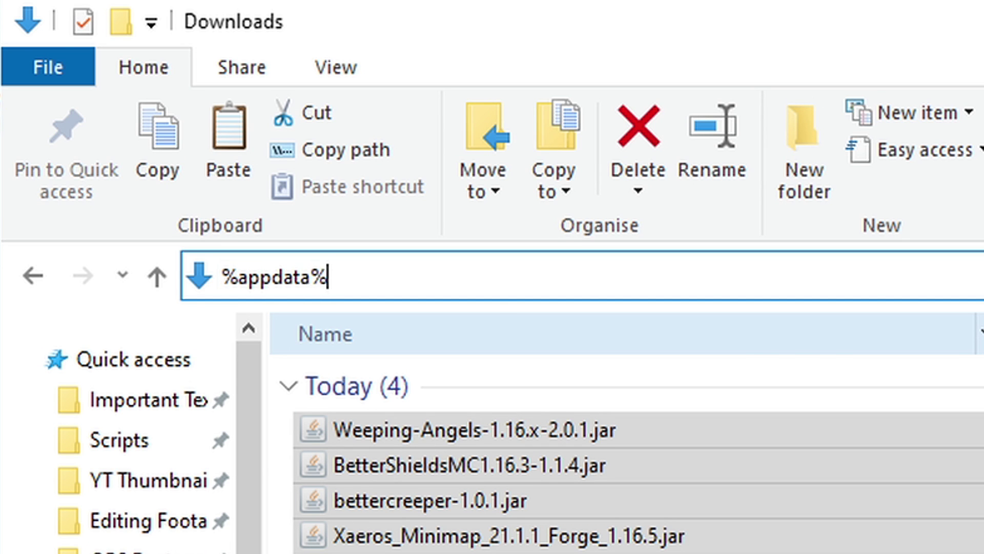
{"action": "key", "text": "Return"}
{"action": "double_click", "coordinate": [345, 117]}
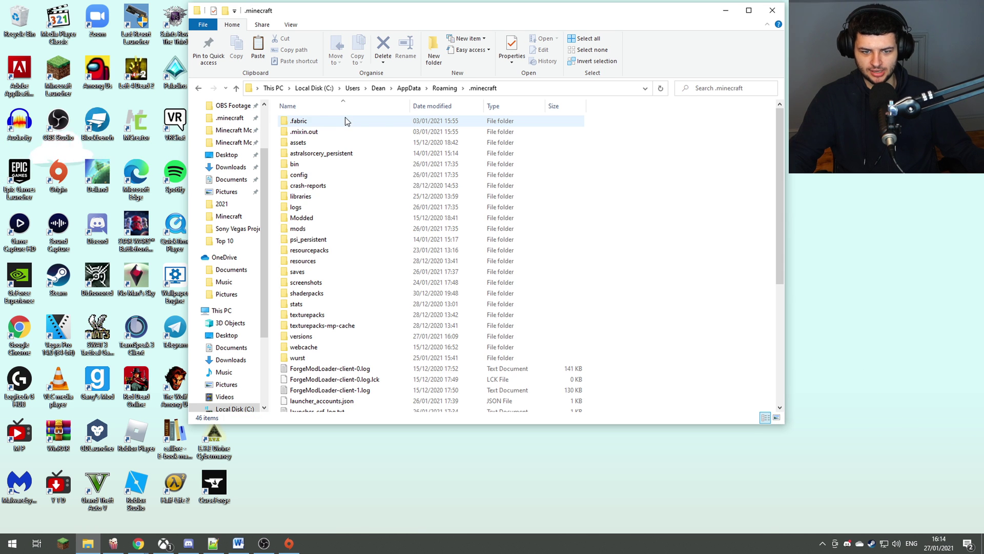
Step: Open the mods folder inside .minecraft
{"action": "left_click", "coordinate": [330, 231]}
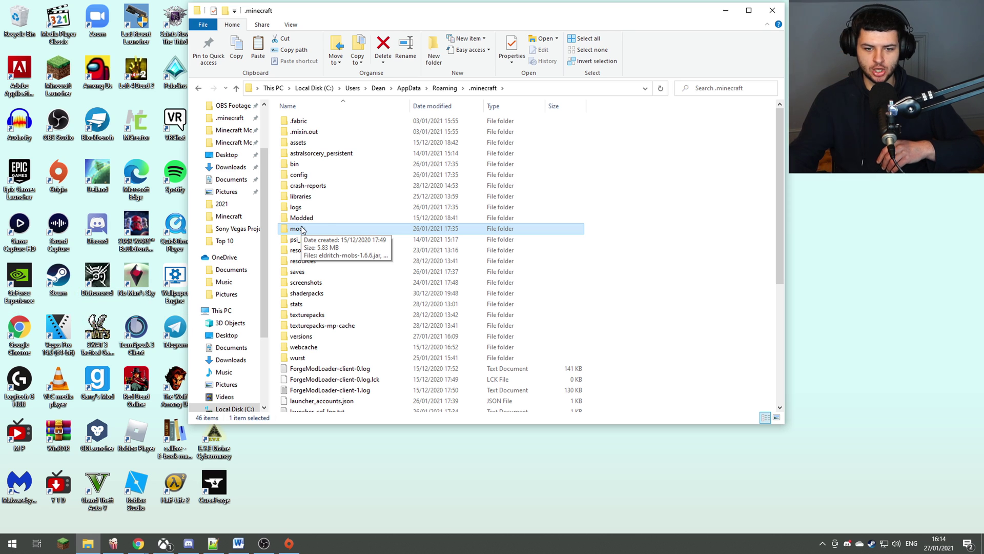
{"action": "right_click", "coordinate": [609, 218]}
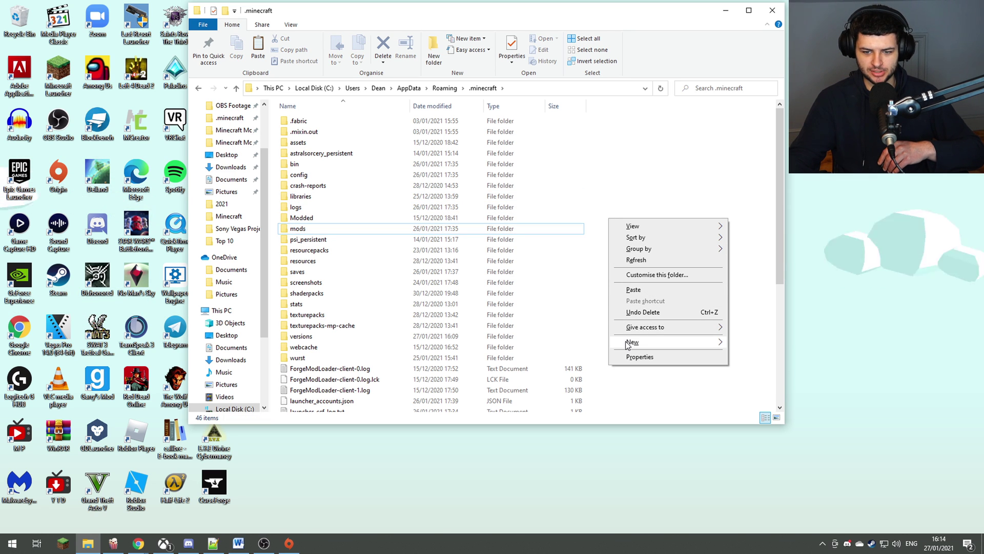
{"action": "left_click", "coordinate": [651, 189]}
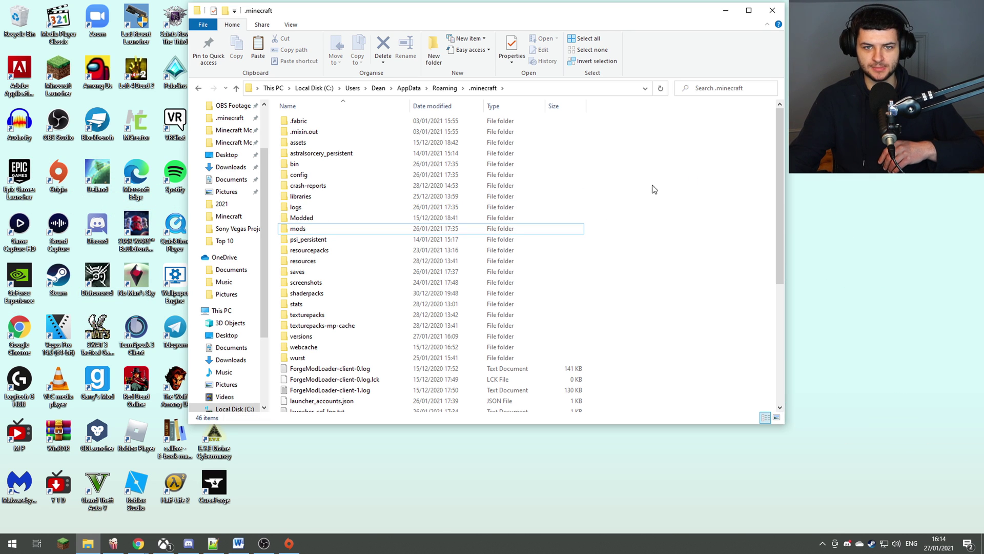
{"action": "double_click", "coordinate": [326, 229]}
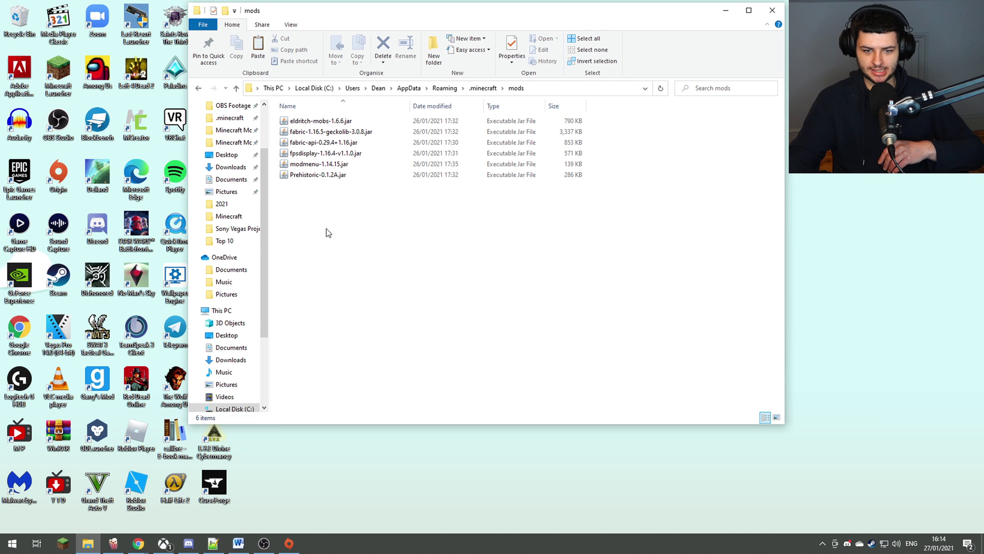
Step: Delete all old mod files in the mods folder, paste the copied jar files in their place and close the folder
{"action": "left_click_drag", "start_coordinate": [545, 253], "coordinate": [197, 96]}
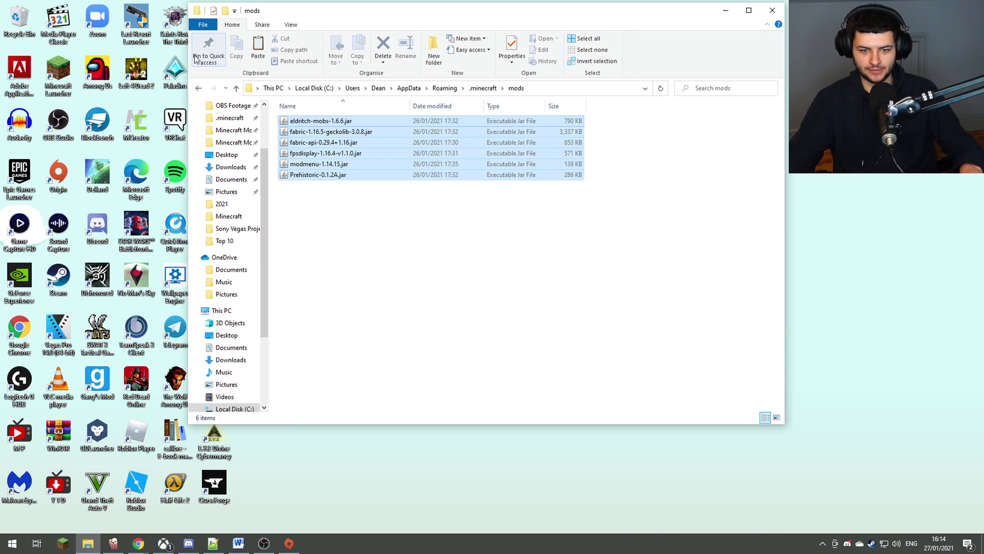
{"action": "right_click", "coordinate": [348, 138]}
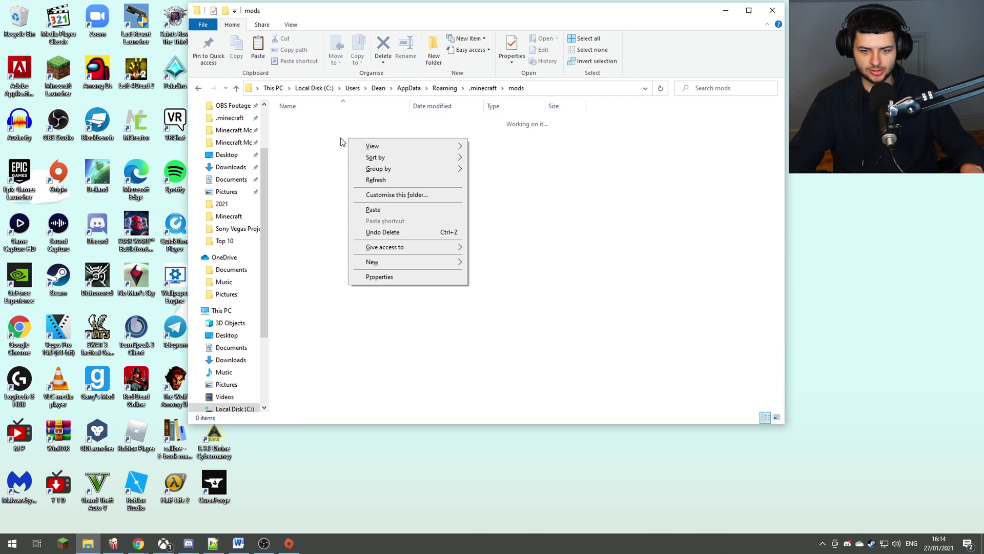
{"action": "left_click", "coordinate": [379, 210]}
{"action": "left_click_drag", "start_coordinate": [456, 202], "coordinate": [556, 187]}
{"action": "left_click_drag", "start_coordinate": [633, 184], "coordinate": [418, 167]}
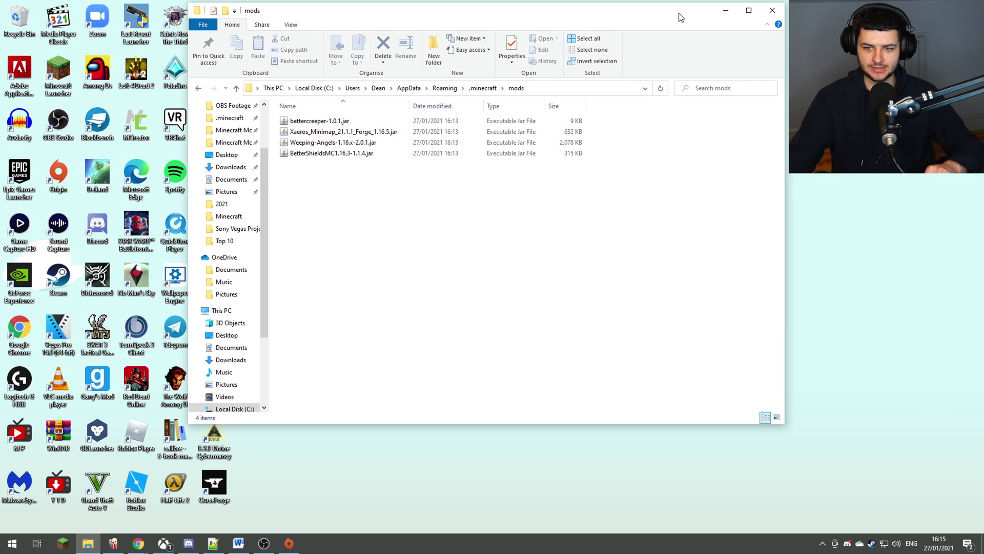
{"action": "left_click", "coordinate": [772, 10]}
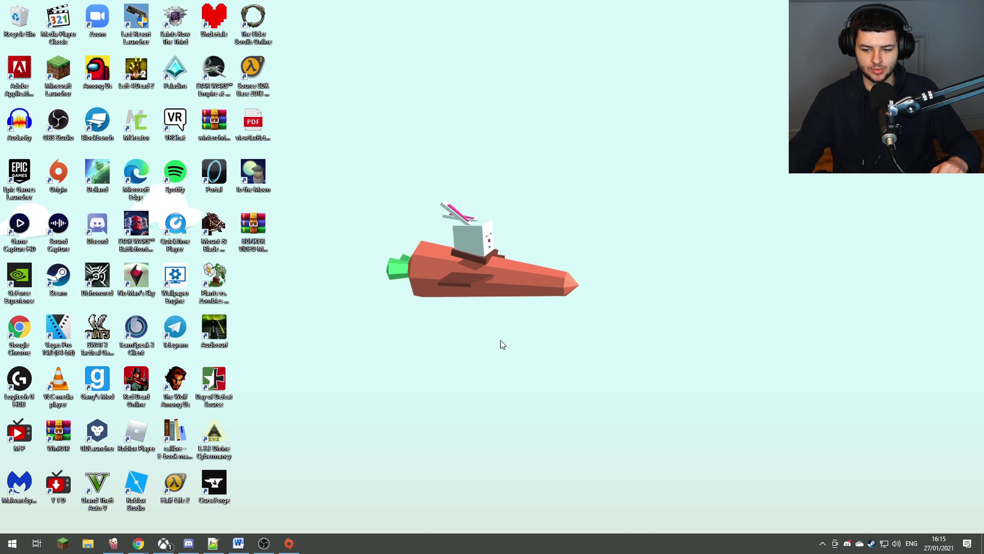
Step: Open the Minecraft Launcher
{"action": "left_click", "coordinate": [72, 545]}
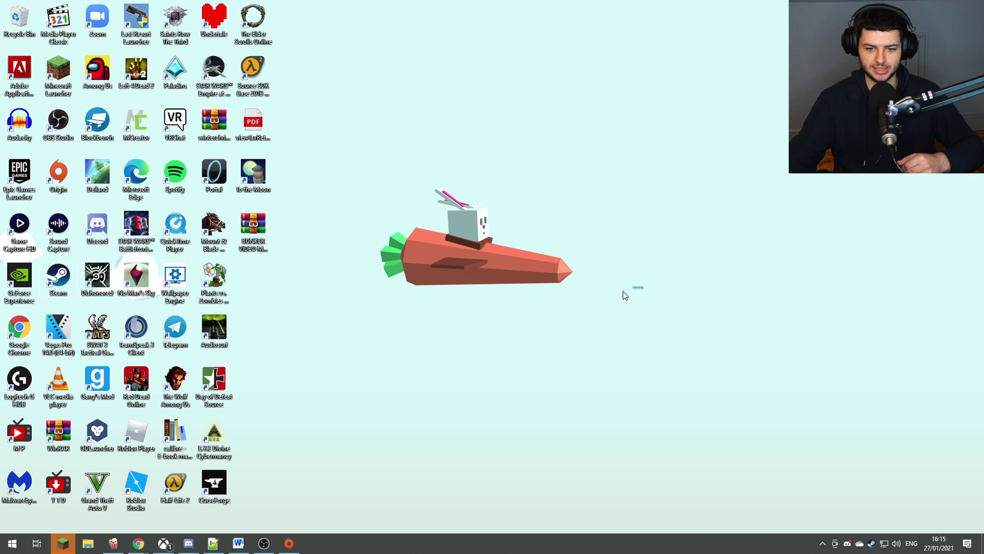
{"action": "left_click", "coordinate": [68, 545]}
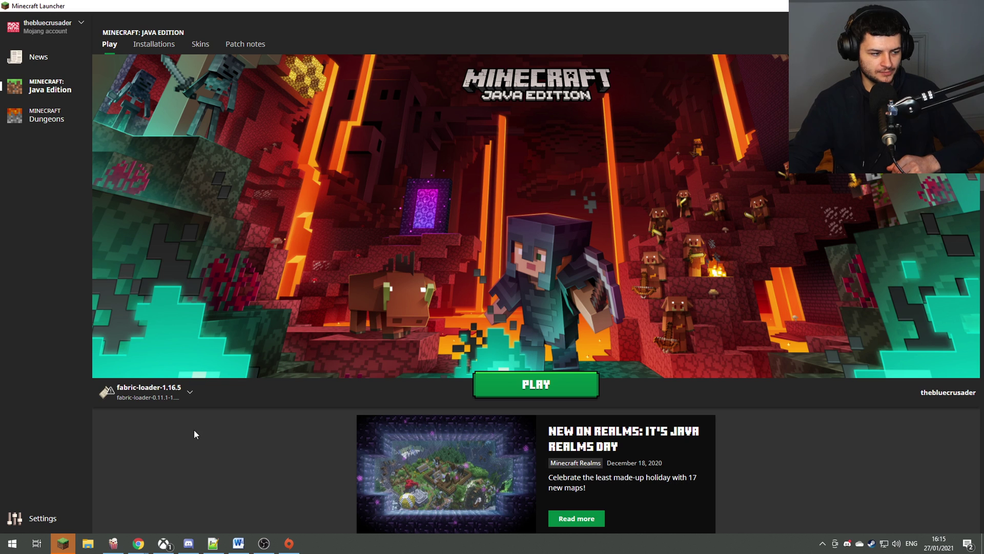
Step: Launch the game with the fabric-loader-1.16.5 installation and close the game window
{"action": "left_click", "coordinate": [518, 385]}
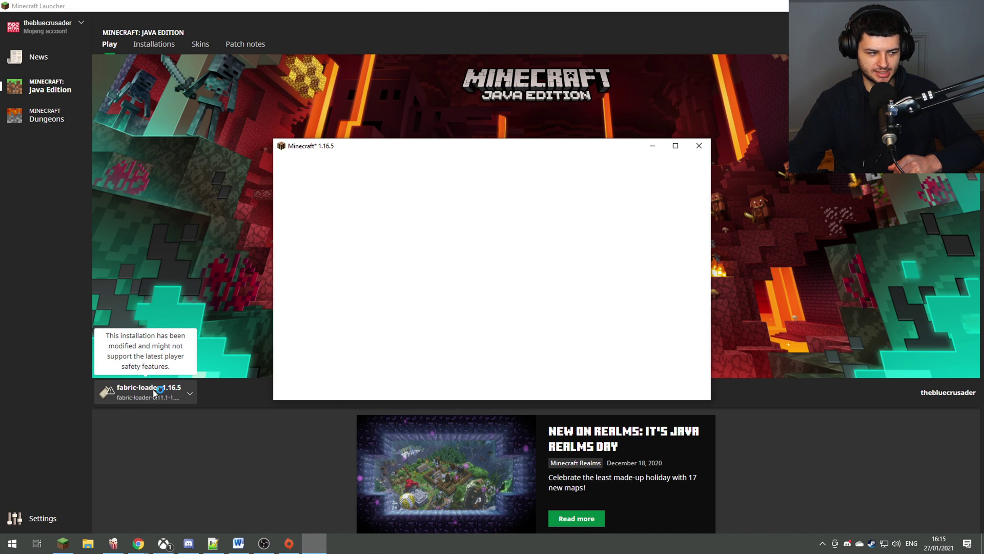
{"action": "left_click", "coordinate": [706, 145]}
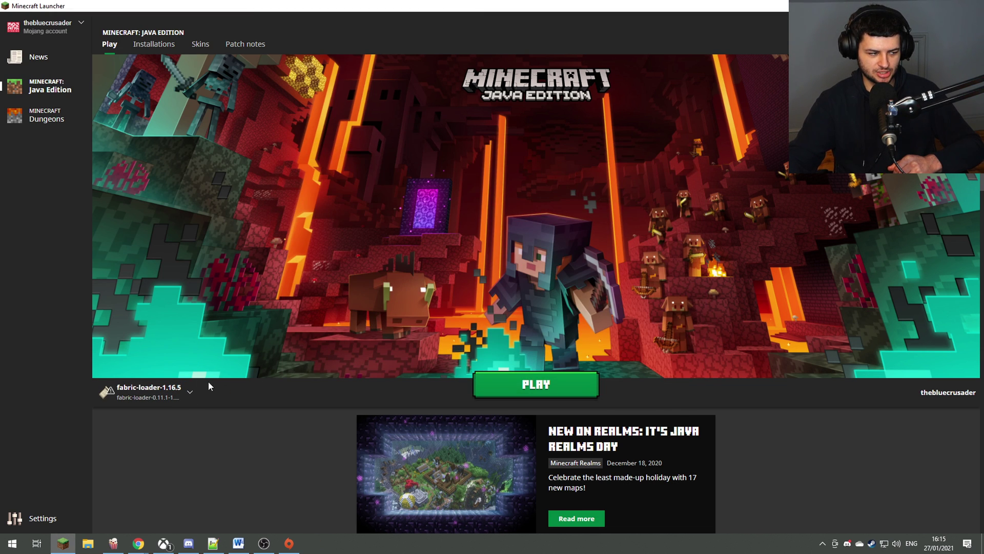
Step: Select the Forge installation that uses version 1.16.5-forge-36.0.7 for launching
{"action": "left_click", "coordinate": [187, 395]}
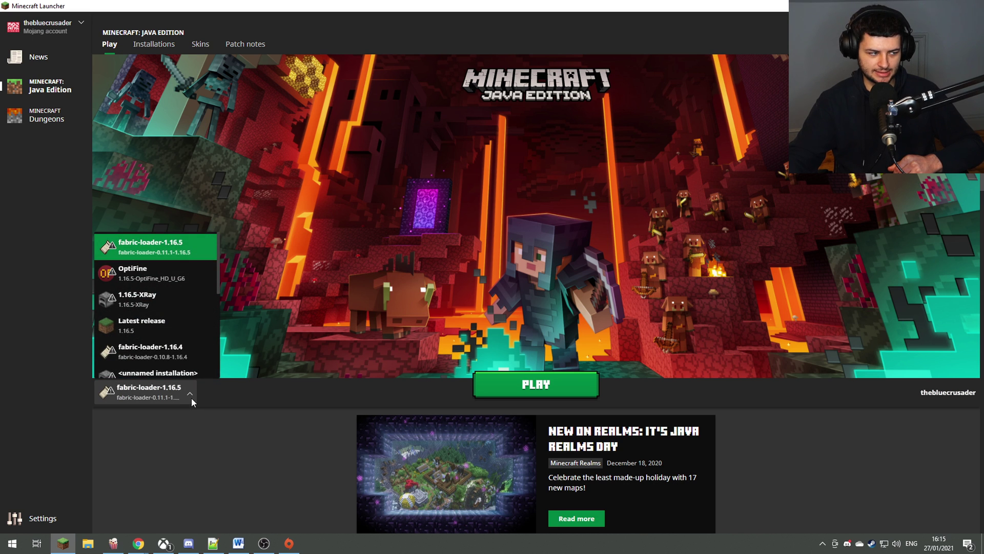
{"action": "scroll", "coordinate": [186, 271], "scroll_direction": "down", "scroll_amount": 4}
{"action": "scroll", "coordinate": [192, 287], "scroll_direction": "up", "scroll_amount": 2}
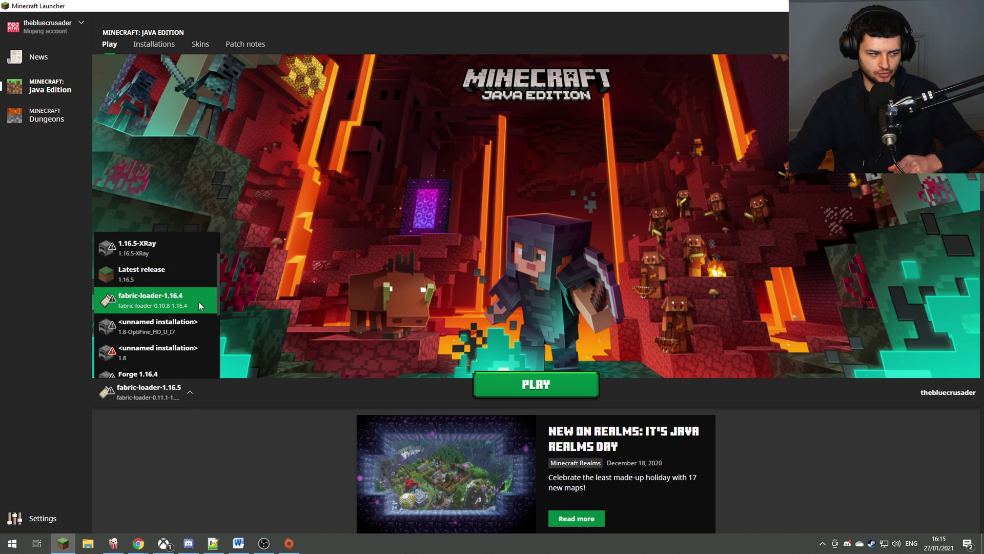
{"action": "scroll", "coordinate": [199, 305], "scroll_direction": "down", "scroll_amount": 6}
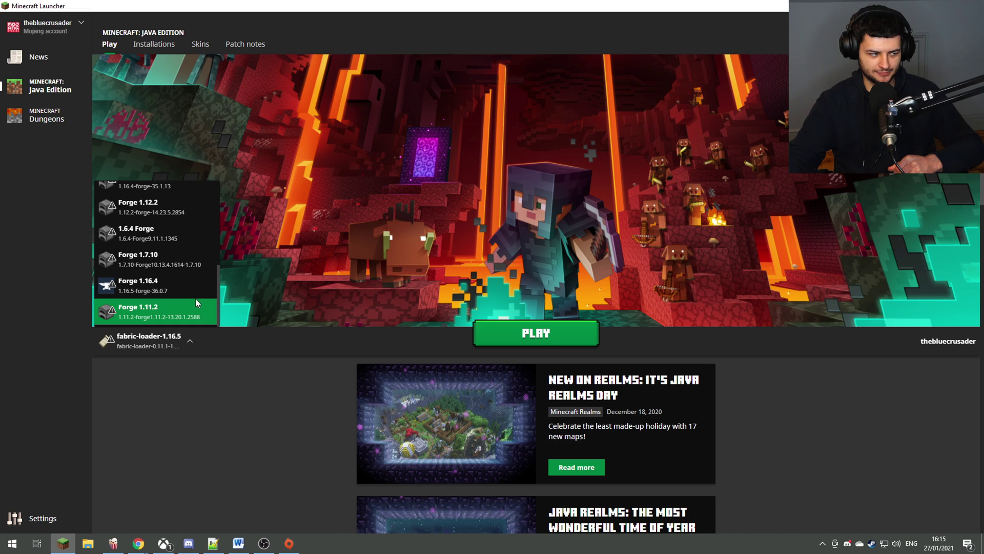
{"action": "scroll", "coordinate": [253, 298], "scroll_direction": "up", "scroll_amount": 1}
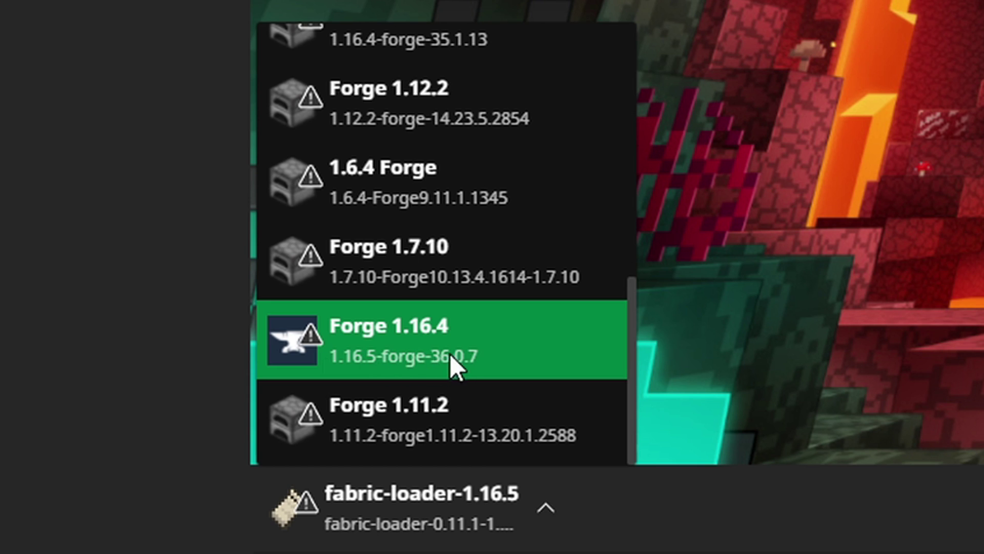
{"action": "left_click", "coordinate": [450, 353]}
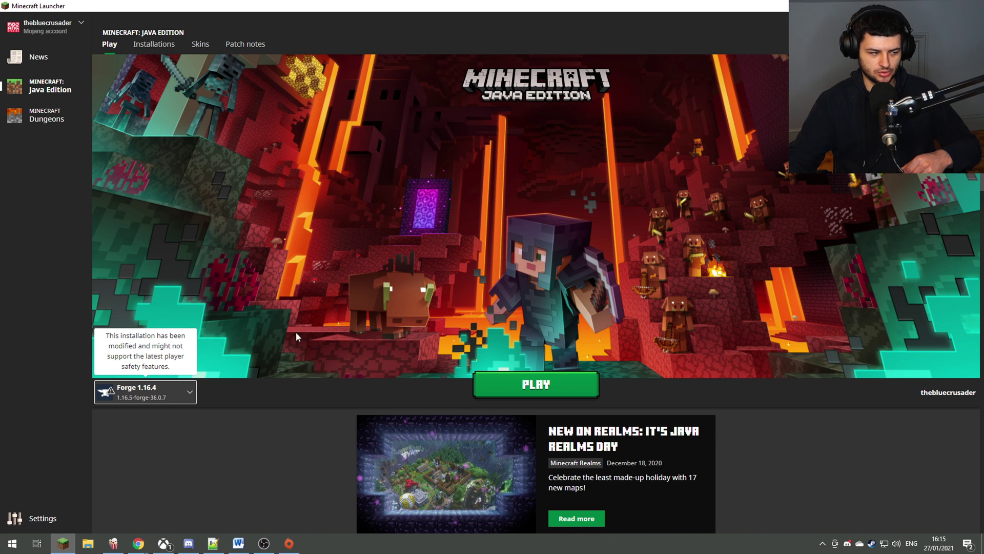
Step: Review the available installations and keep the one with 1.16.5-forge-36.0.7 selected
{"action": "left_click", "coordinate": [162, 393]}
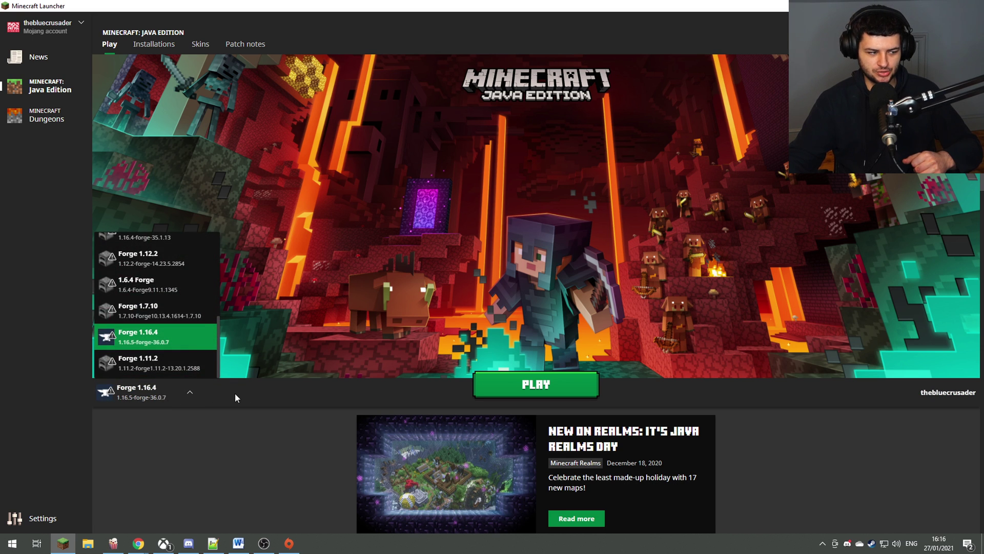
{"action": "left_click", "coordinate": [192, 390]}
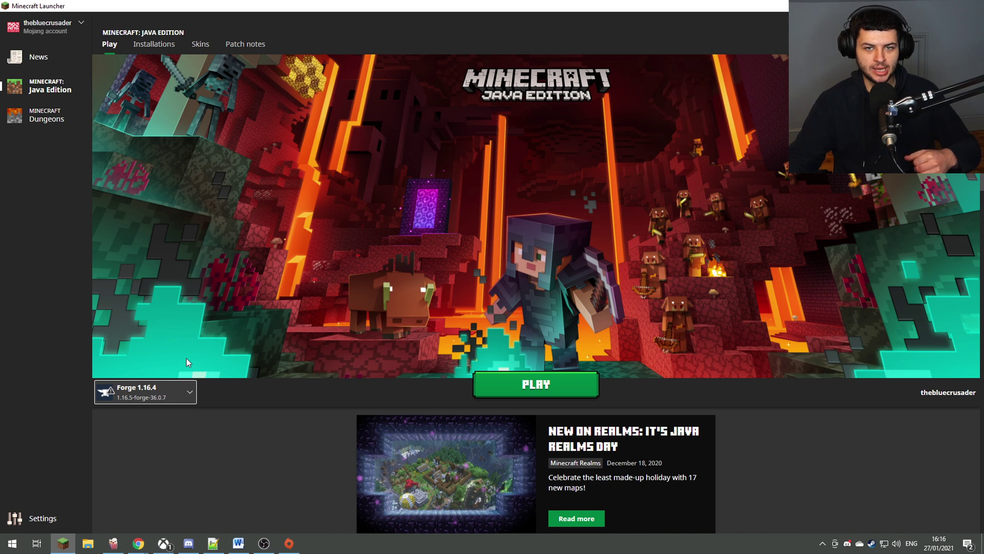
{"action": "left_click", "coordinate": [192, 398]}
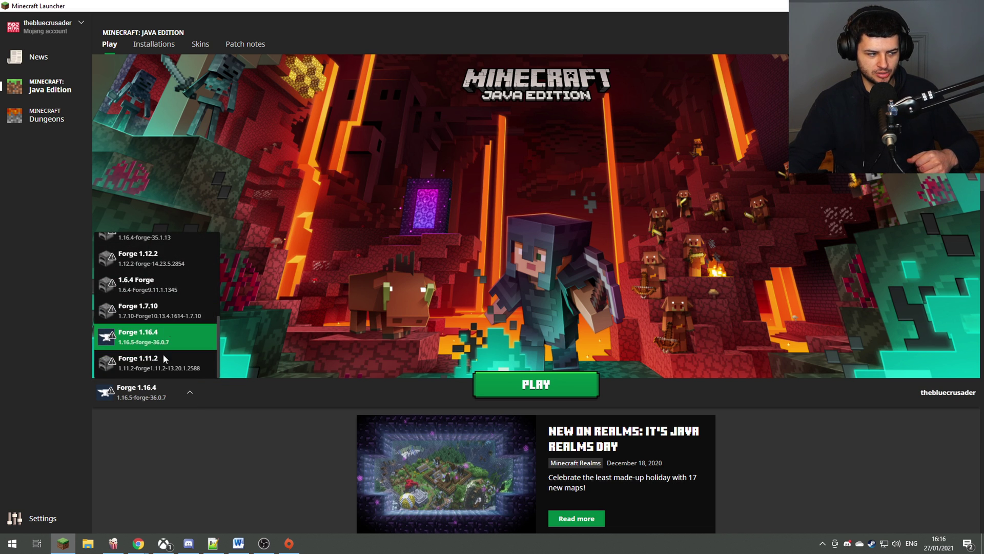
{"action": "scroll", "coordinate": [153, 349], "scroll_direction": "down", "scroll_amount": 1}
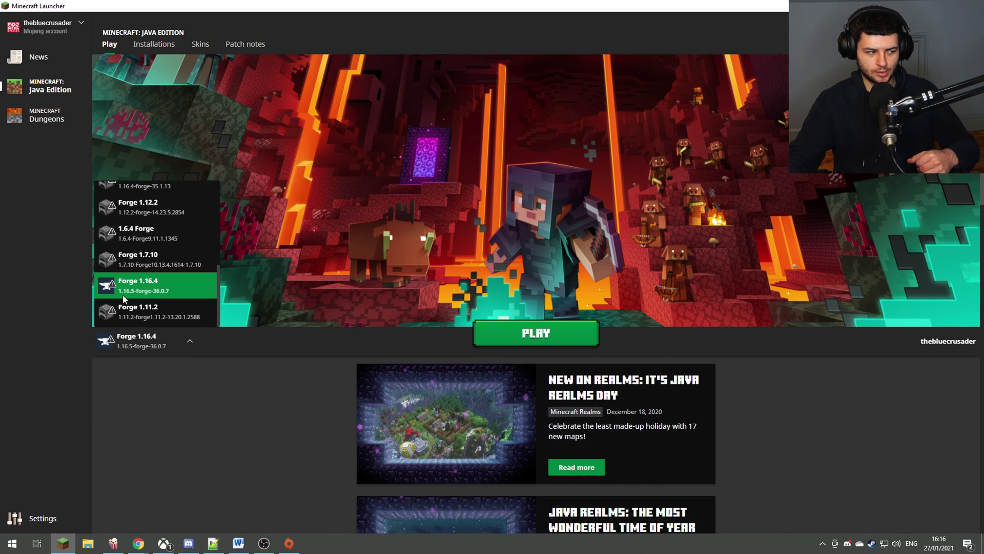
{"action": "left_click", "coordinate": [148, 287]}
{"action": "scroll", "coordinate": [410, 359], "scroll_direction": "up", "scroll_amount": 1}
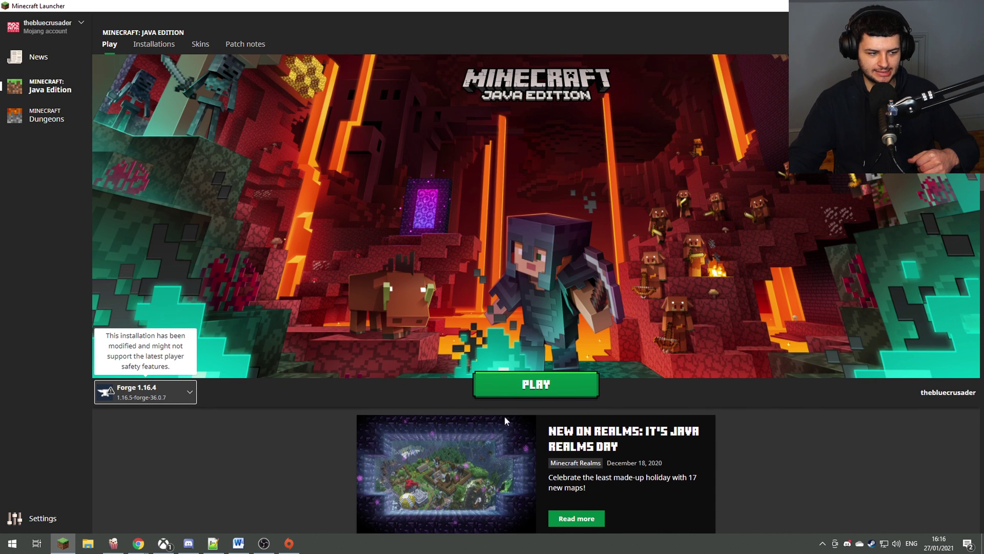
Step: Launch the Forge installation, acknowledging the risks without further warnings, and maximize the game window
{"action": "left_click", "coordinate": [529, 380]}
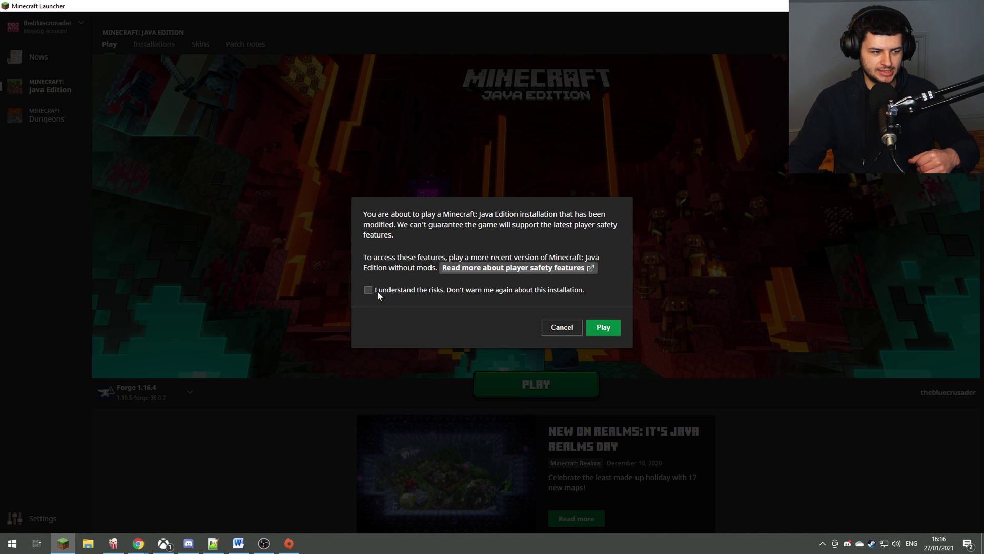
{"action": "left_click", "coordinate": [379, 291]}
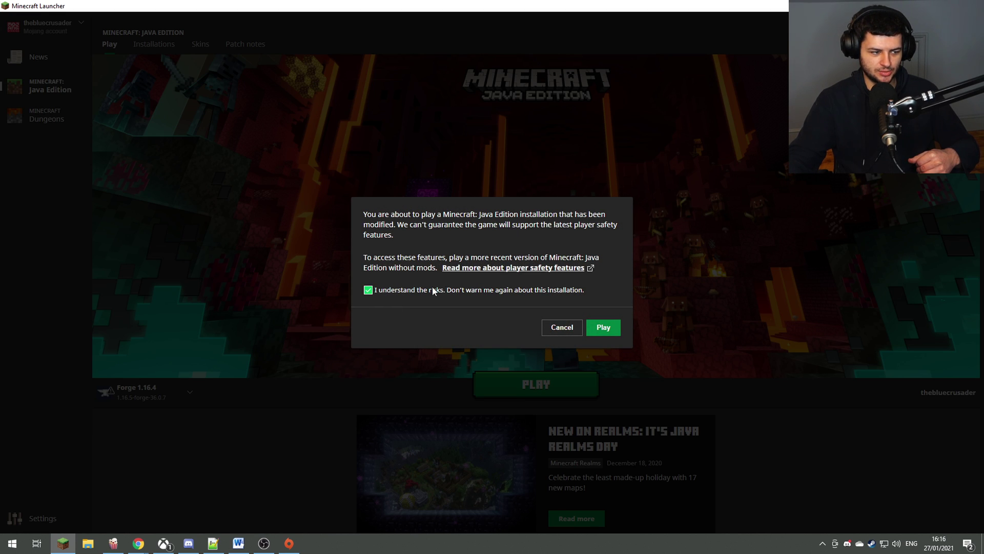
{"action": "left_click", "coordinate": [589, 330]}
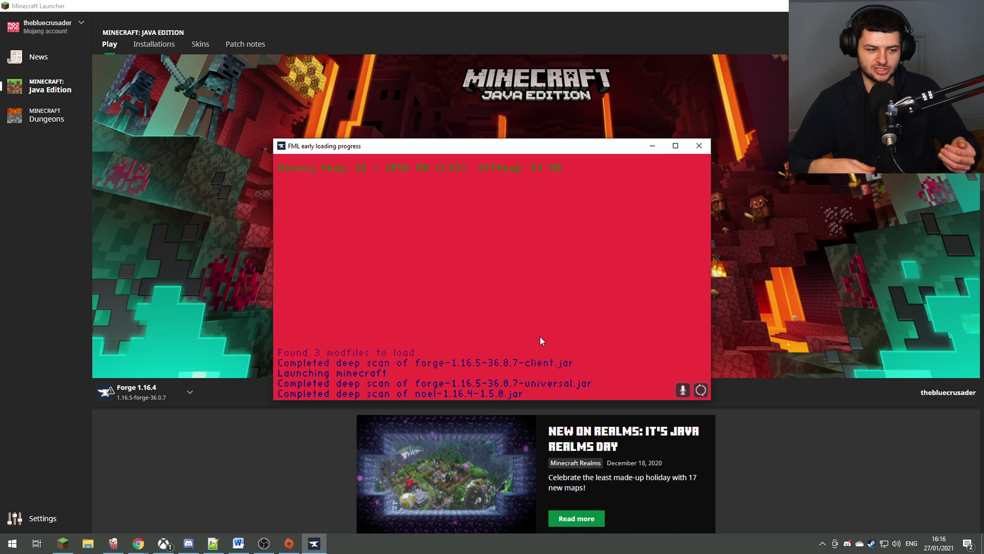
{"action": "left_click", "coordinate": [676, 146]}
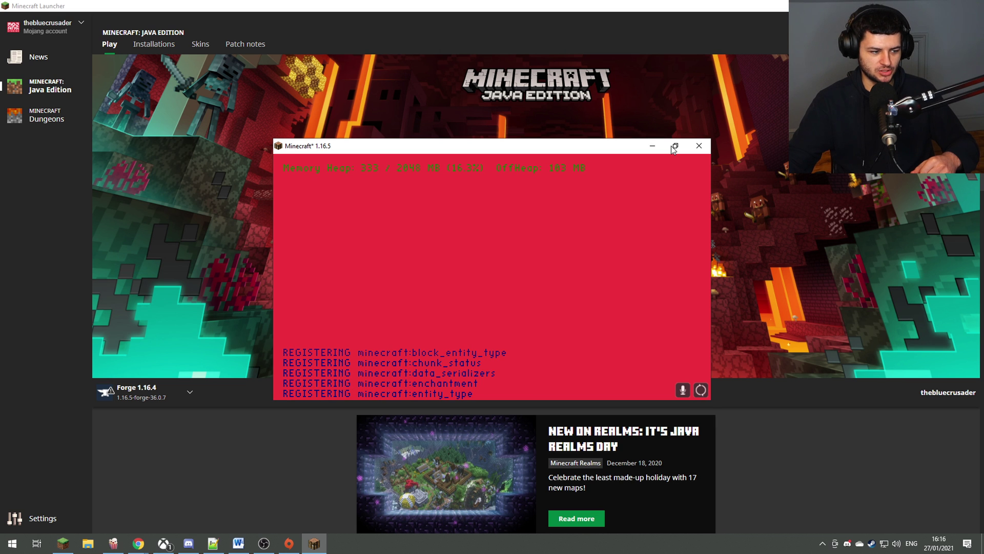
{"action": "left_click", "coordinate": [674, 146]}
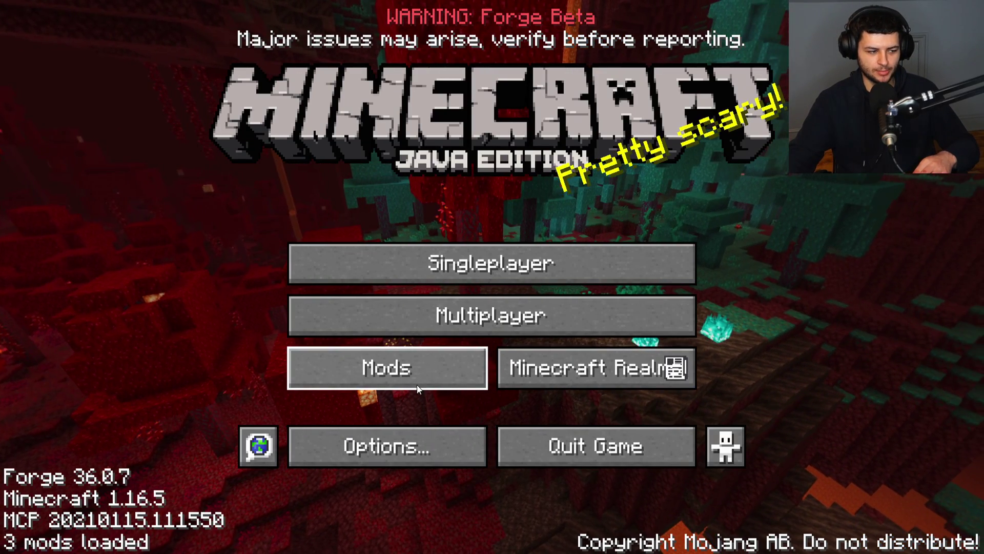
Step: Examine the Forge and Noel entries in the game's mod list and return to the title screen
{"action": "left_click", "coordinate": [343, 364]}
{"action": "left_click", "coordinate": [92, 226]}
{"action": "left_click", "coordinate": [98, 169]}
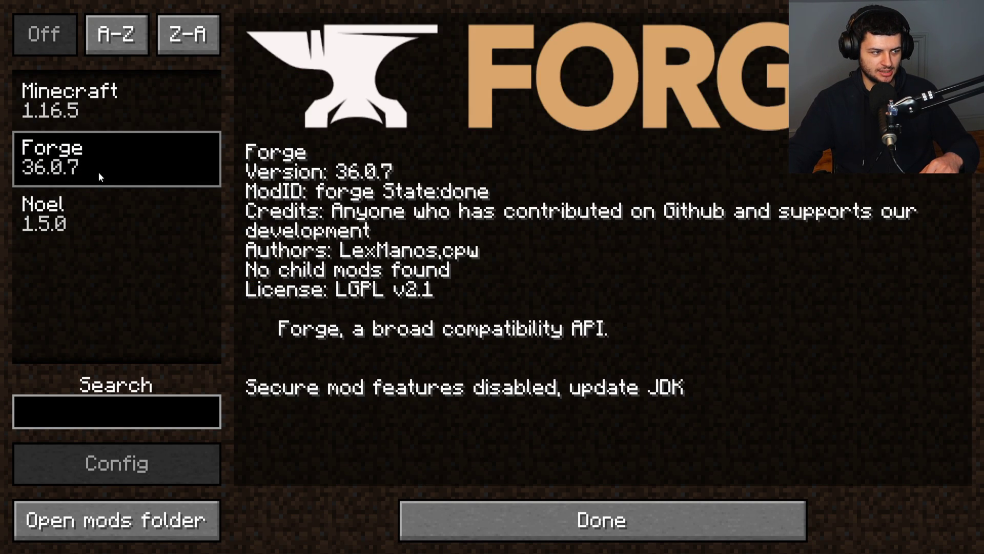
{"action": "left_click", "coordinate": [119, 125]}
{"action": "left_click", "coordinate": [113, 230]}
{"action": "left_click", "coordinate": [475, 513]}
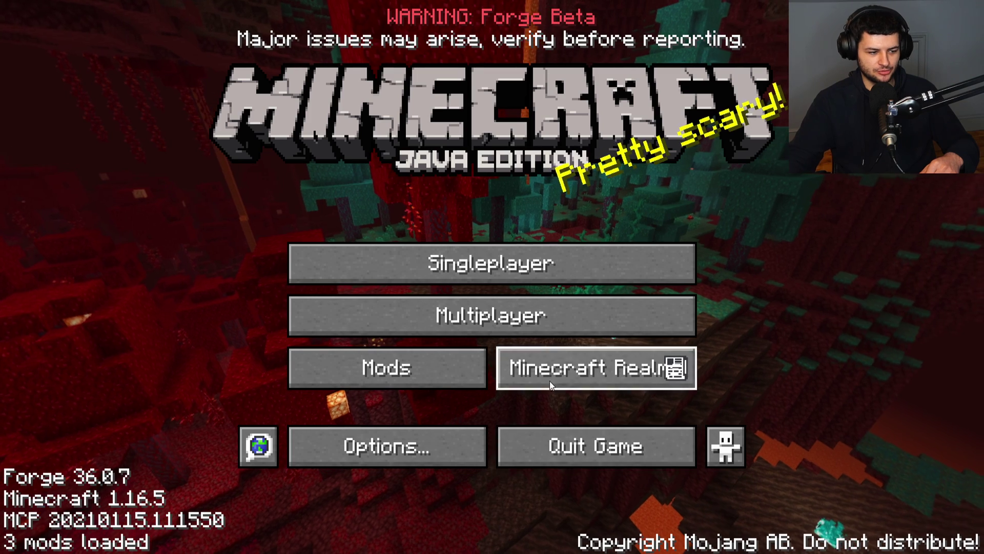
Step: Check the Noel mod's details in the mod list once more and quit the game
{"action": "left_click", "coordinate": [394, 367]}
{"action": "left_click", "coordinate": [158, 132]}
{"action": "left_click", "coordinate": [139, 217]}
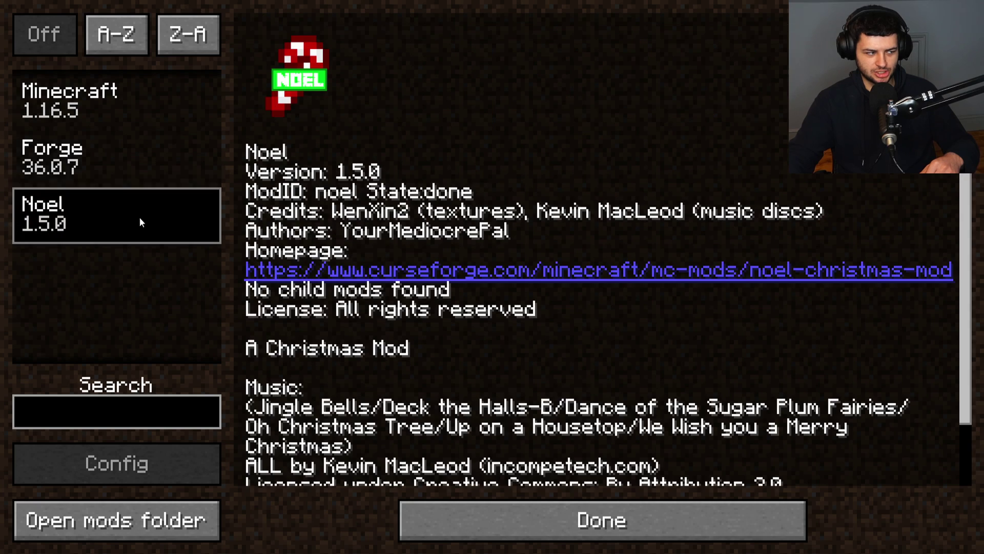
{"action": "left_click", "coordinate": [561, 525]}
{"action": "left_click", "coordinate": [579, 452]}
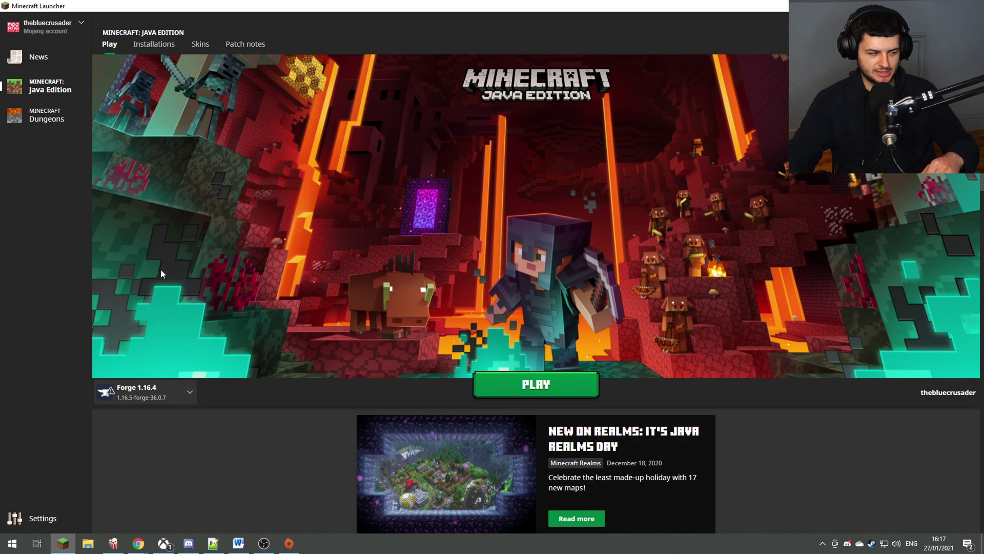
Step: Open the settings of the Forge installation using release 1.16.5-forge-36.0.7 and save them
{"action": "left_click", "coordinate": [160, 51]}
{"action": "left_click", "coordinate": [455, 108]}
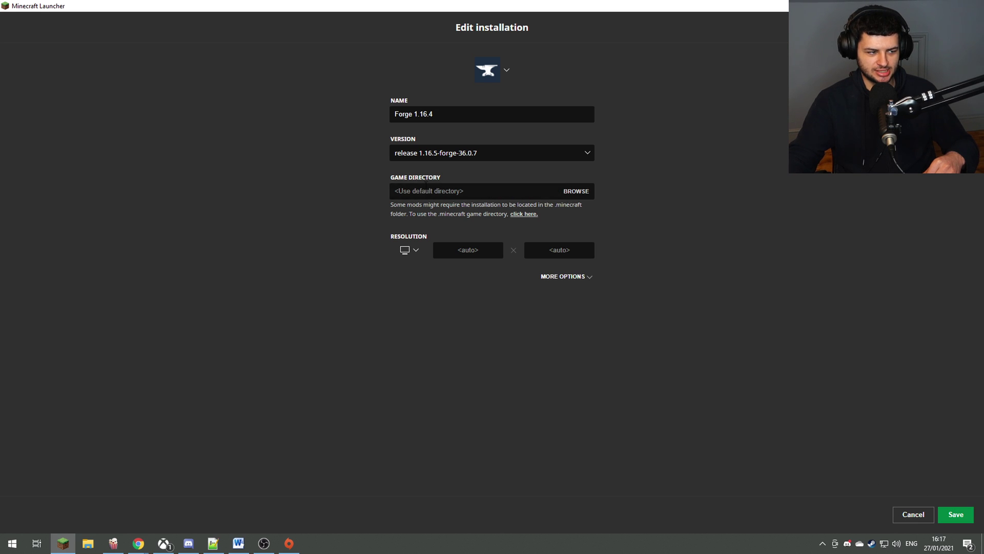
{"action": "left_click", "coordinate": [956, 516]}
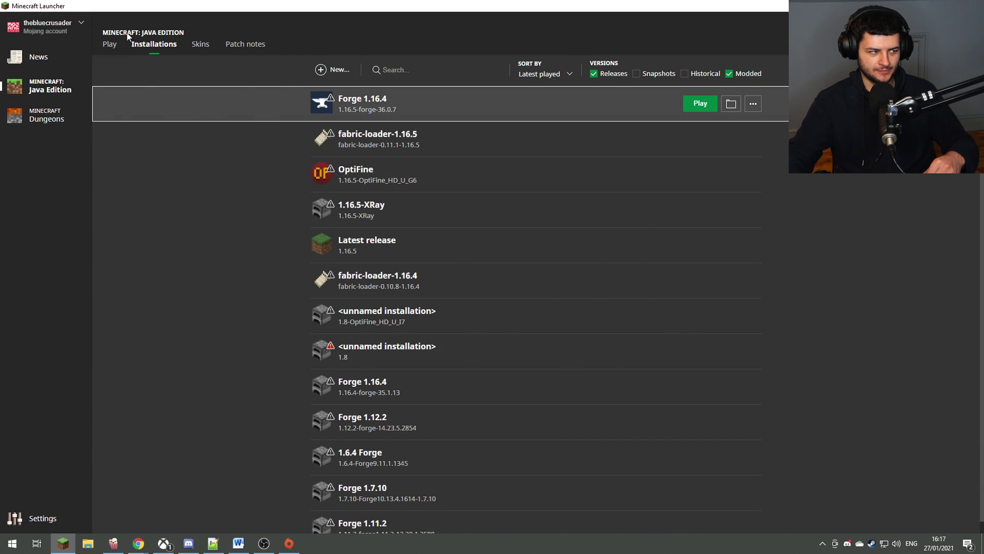
Step: Launch the game again with the 1.16.5-forge-36.0.7 installation and maximize its window
{"action": "left_click", "coordinate": [109, 44]}
{"action": "left_click", "coordinate": [536, 397]}
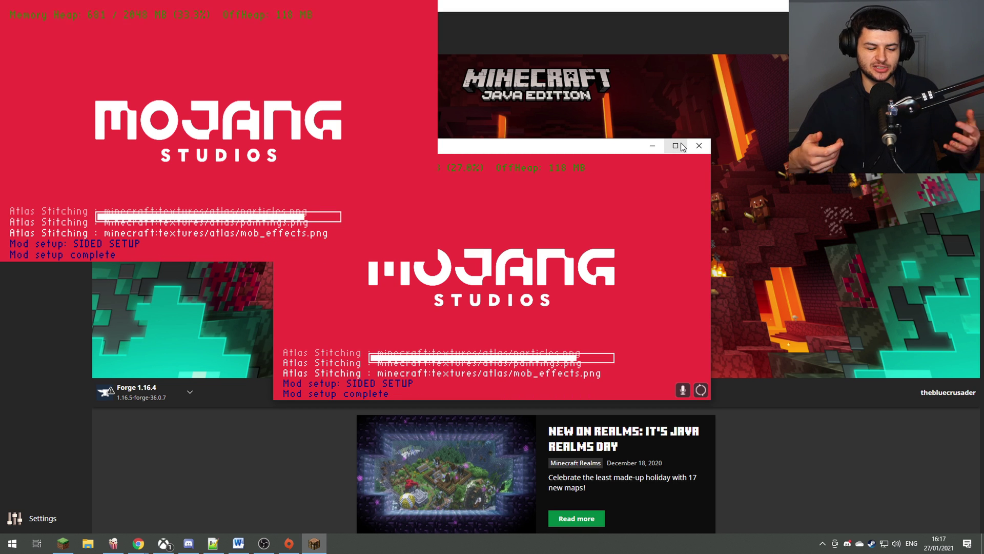
{"action": "left_click", "coordinate": [675, 146]}
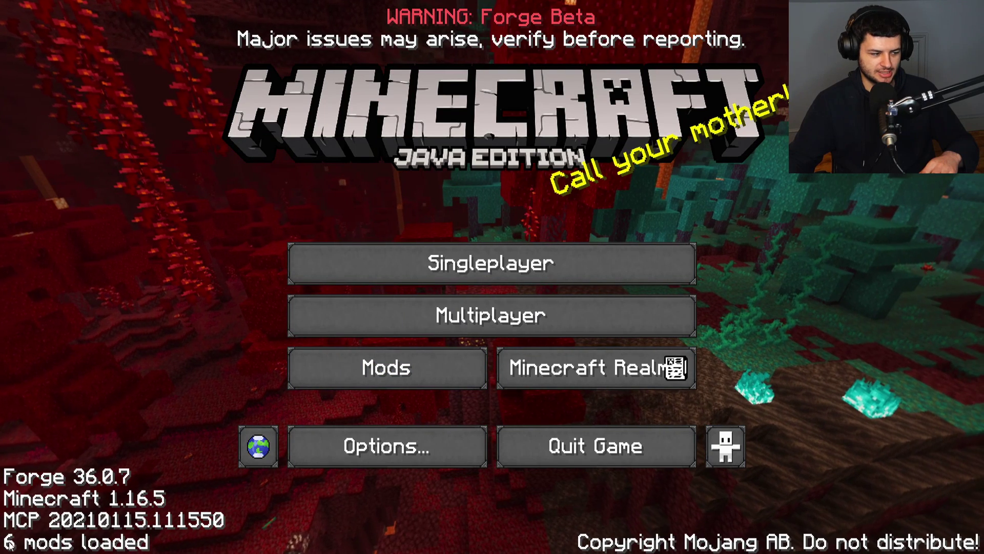
Step: Examine the Weeping Angels, Xaero's Minimap, Better Shields and Better Creeper Mod entries in the mod list and close it
{"action": "left_click", "coordinate": [362, 373]}
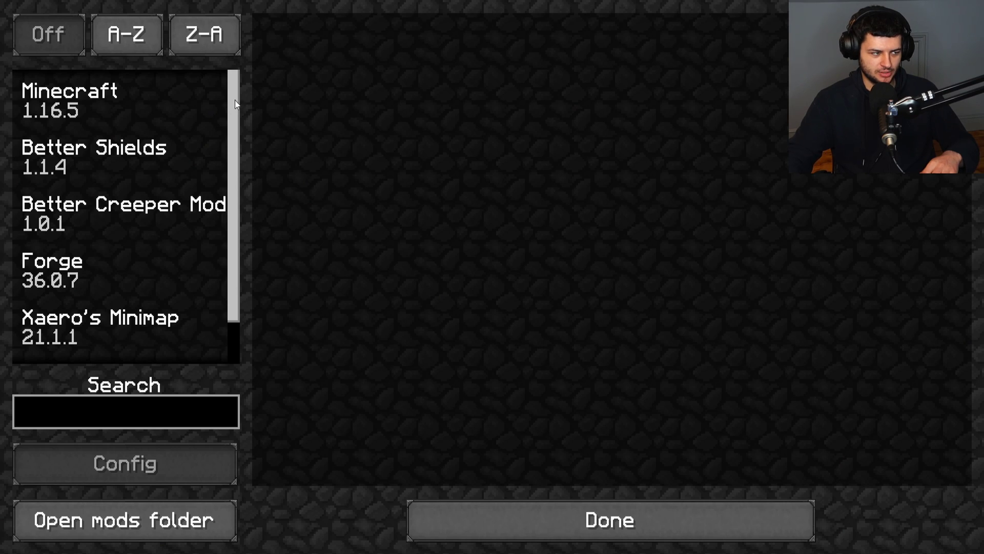
{"action": "left_click_drag", "start_coordinate": [235, 100], "coordinate": [230, 154]}
{"action": "left_click", "coordinate": [96, 331]}
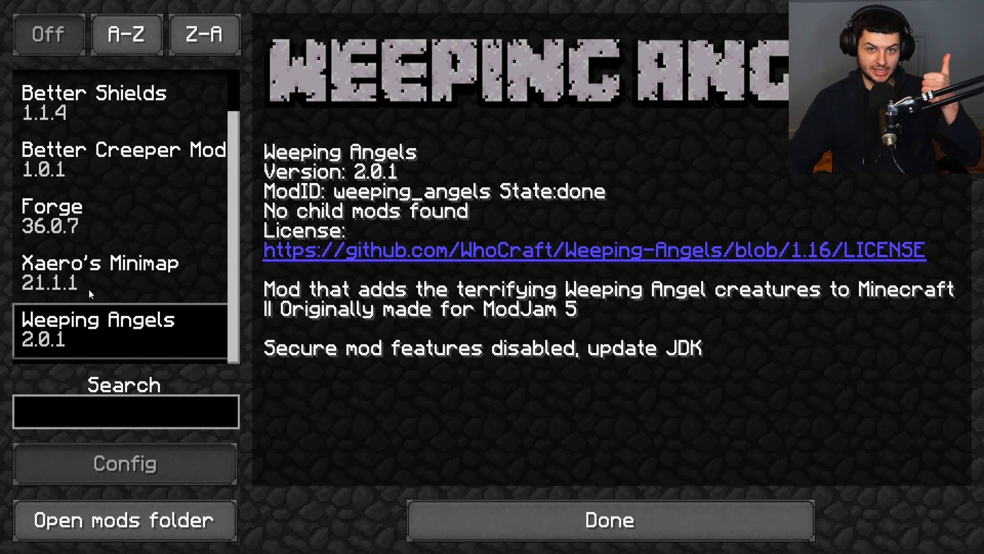
{"action": "left_click", "coordinate": [89, 273]}
{"action": "scroll", "coordinate": [88, 262], "scroll_direction": "up", "scroll_amount": 2}
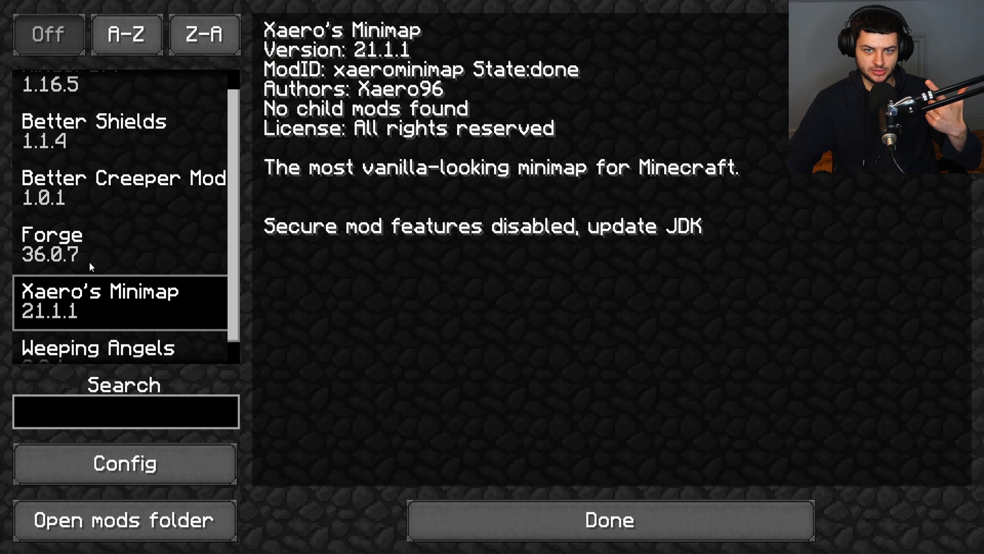
{"action": "left_click", "coordinate": [91, 205]}
{"action": "left_click", "coordinate": [120, 155]}
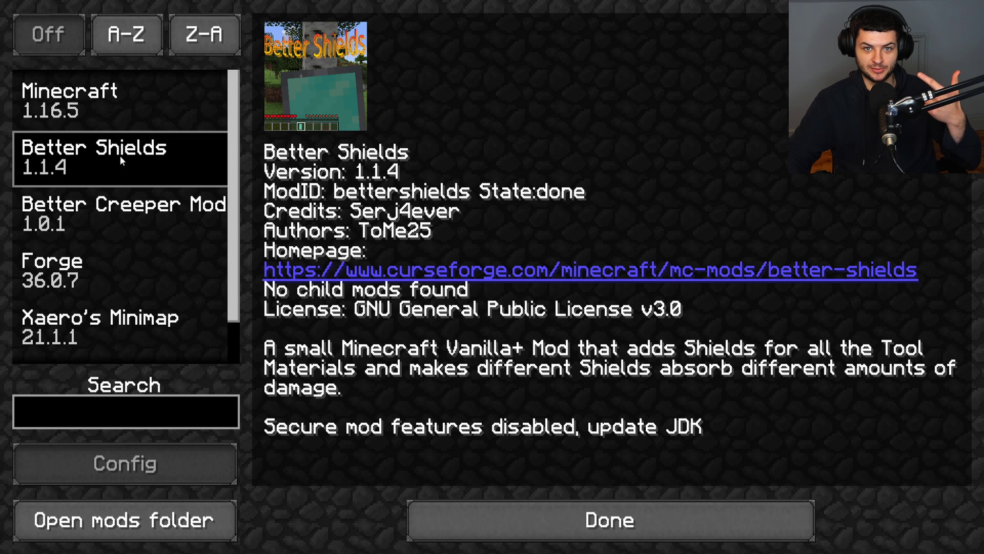
{"action": "left_click", "coordinate": [128, 209]}
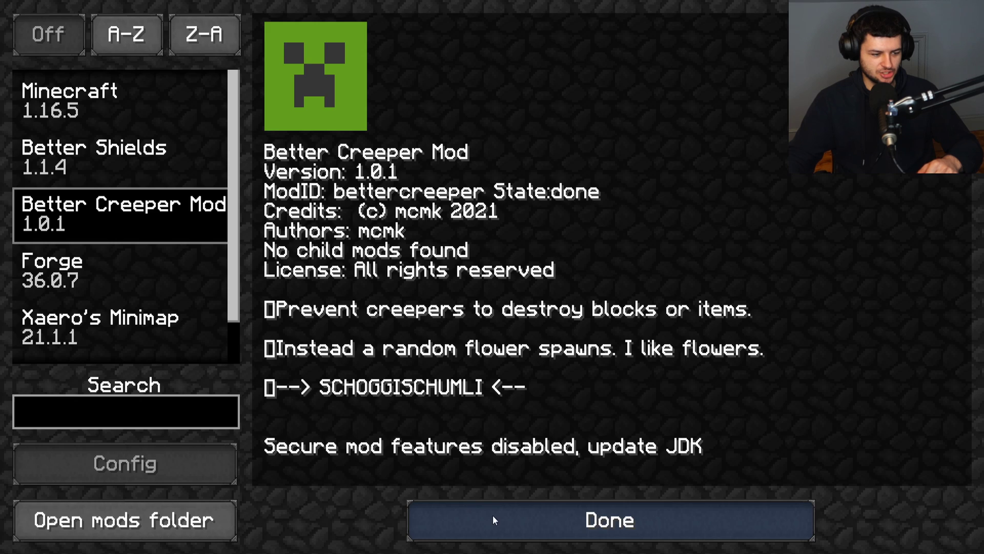
{"action": "left_click", "coordinate": [451, 518]}
Step: Load the singleplayer world New World (3)
{"action": "left_click", "coordinate": [448, 263]}
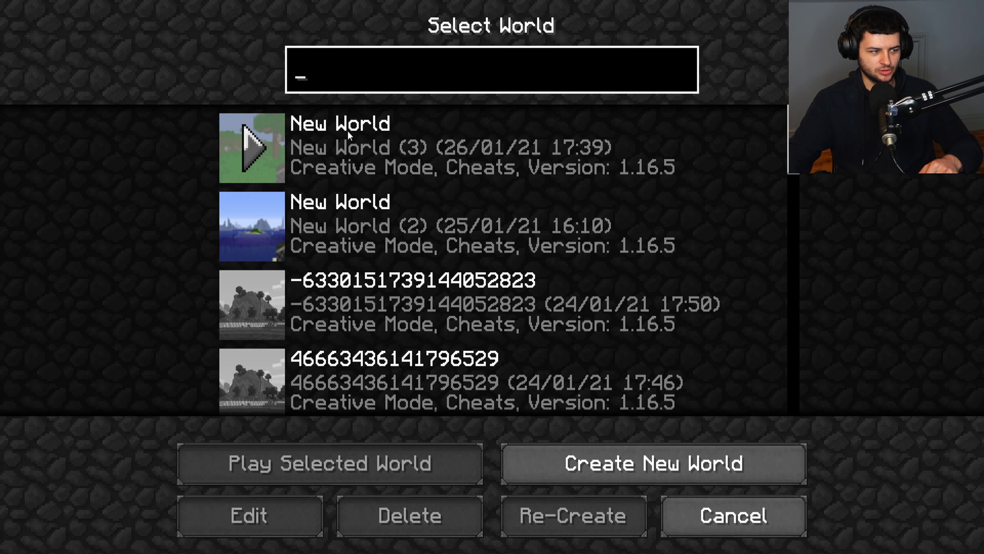
{"action": "left_click", "coordinate": [683, 171]}
{"action": "double_click", "coordinate": [587, 164]}
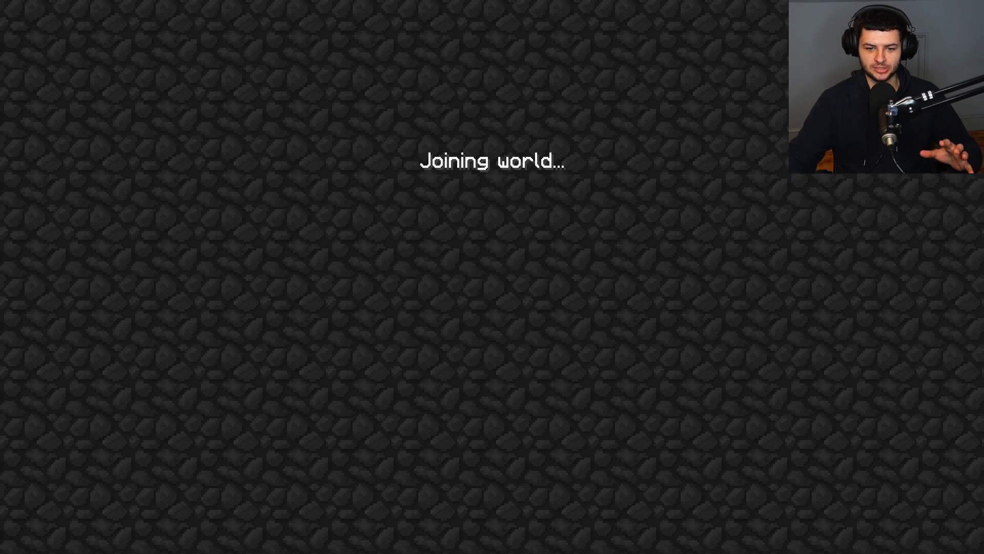
Step: Look around the world and walk forward across the grass beside the lake to see the minimap working
{"action": "key", "text": "w"}
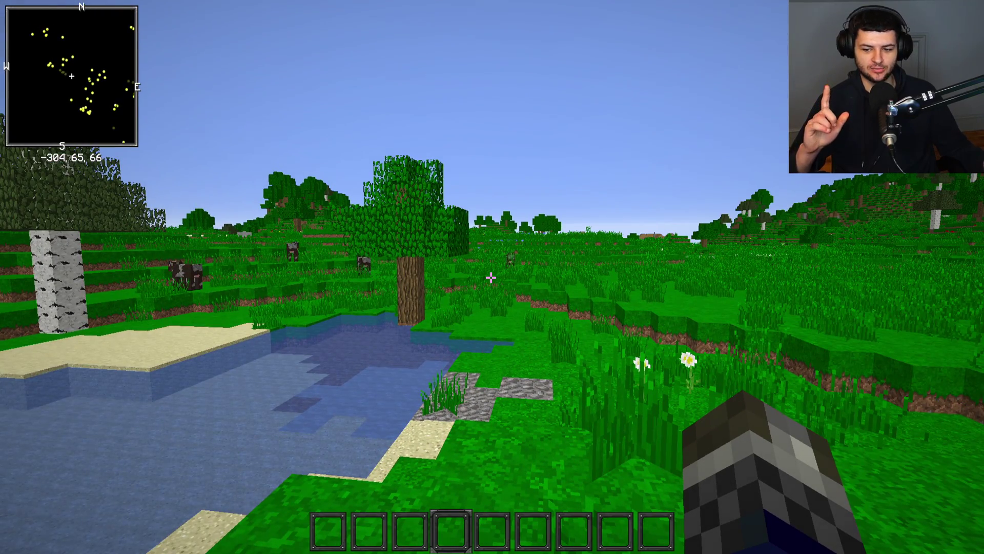
{"action": "mouse_move", "coordinate": [490, 278]}
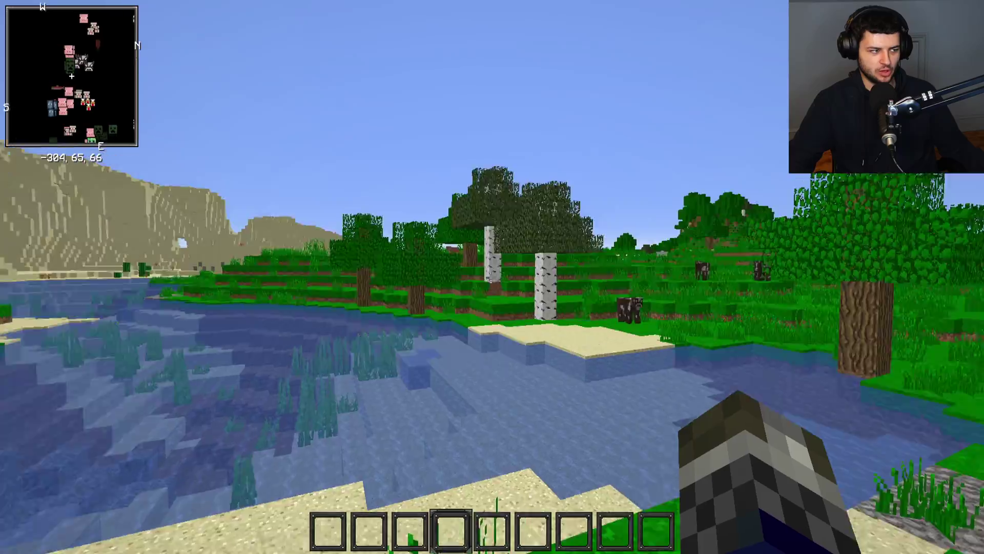
{"action": "key", "text": "w"}
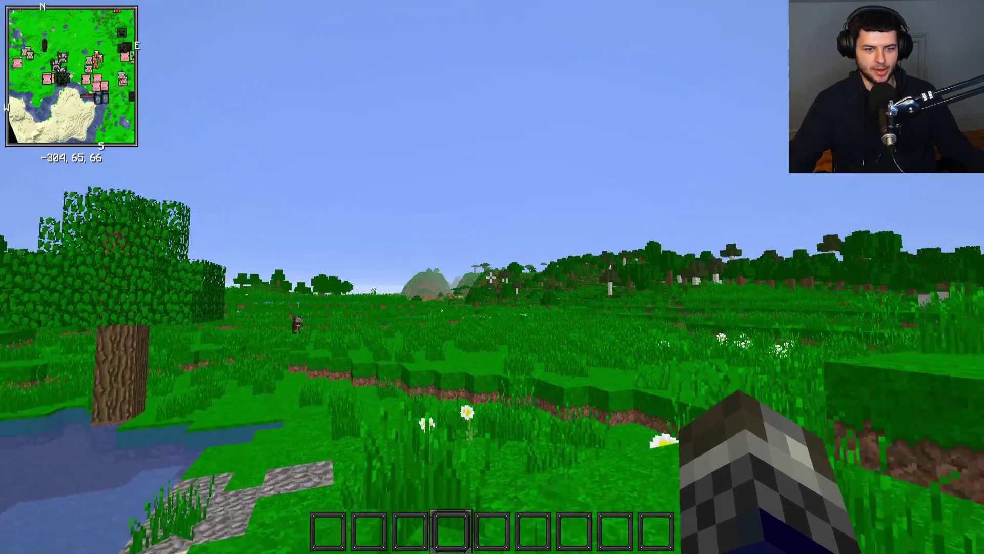
{"action": "key", "text": "w"}
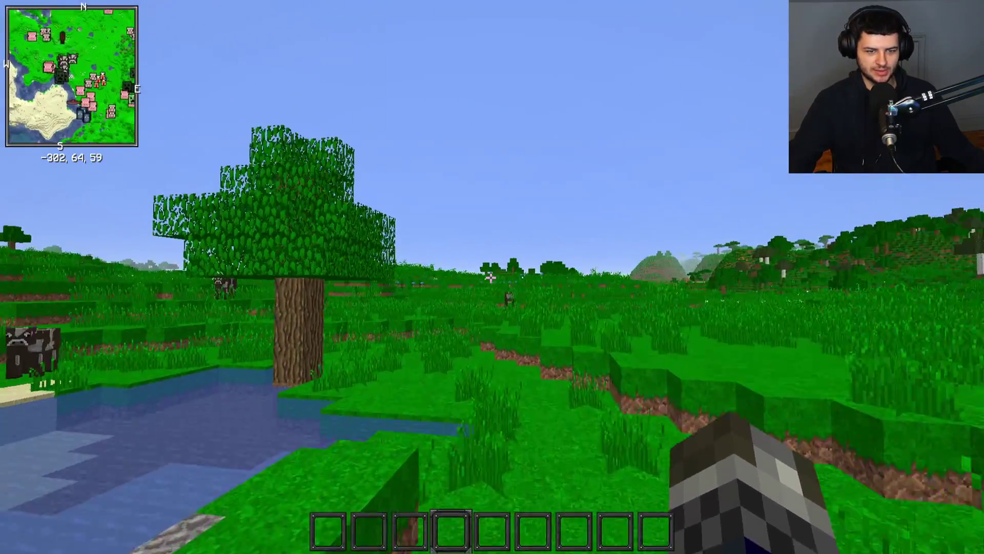
{"action": "key", "text": "w"}
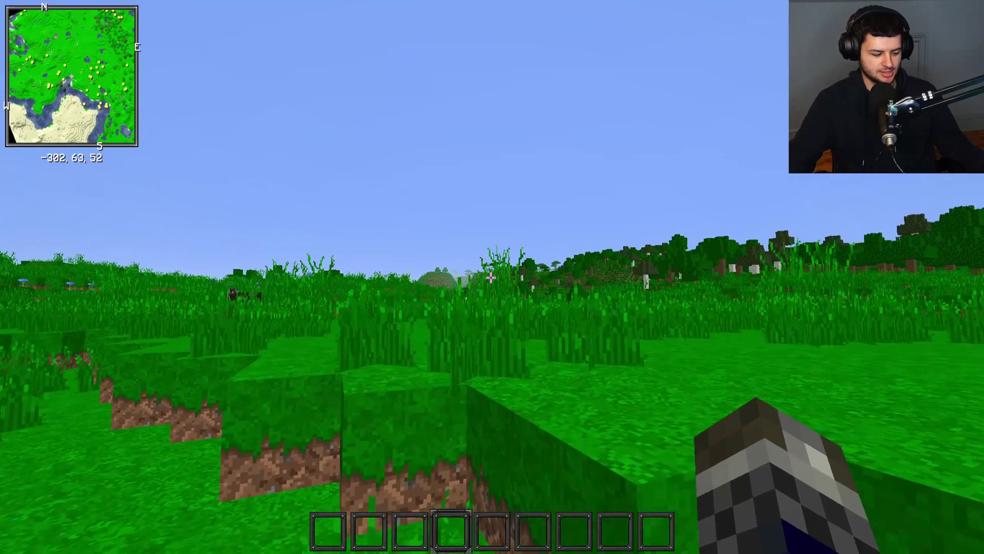
Step: Open the creative inventory and show the Weeping Angels item category on its second page
{"action": "key", "text": "e"}
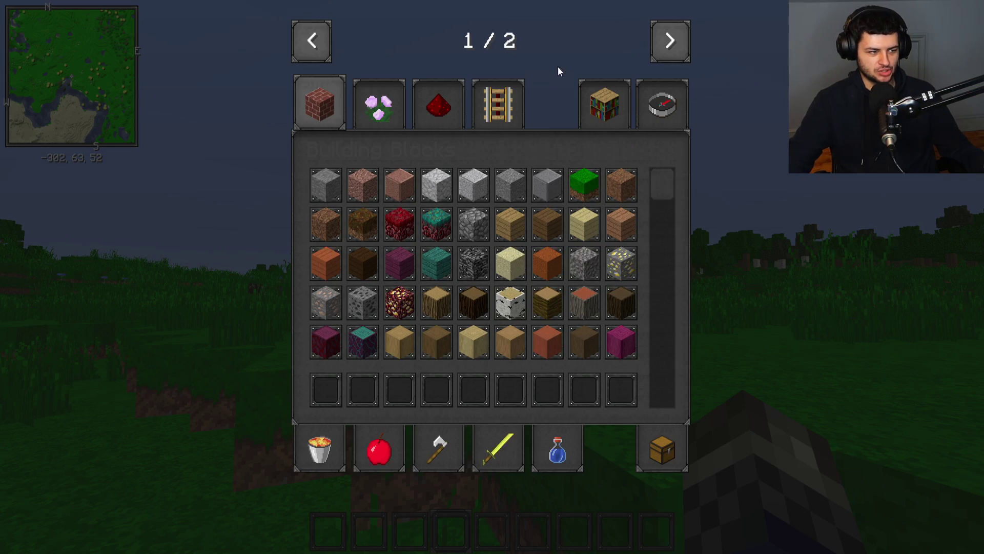
{"action": "left_click", "coordinate": [676, 51]}
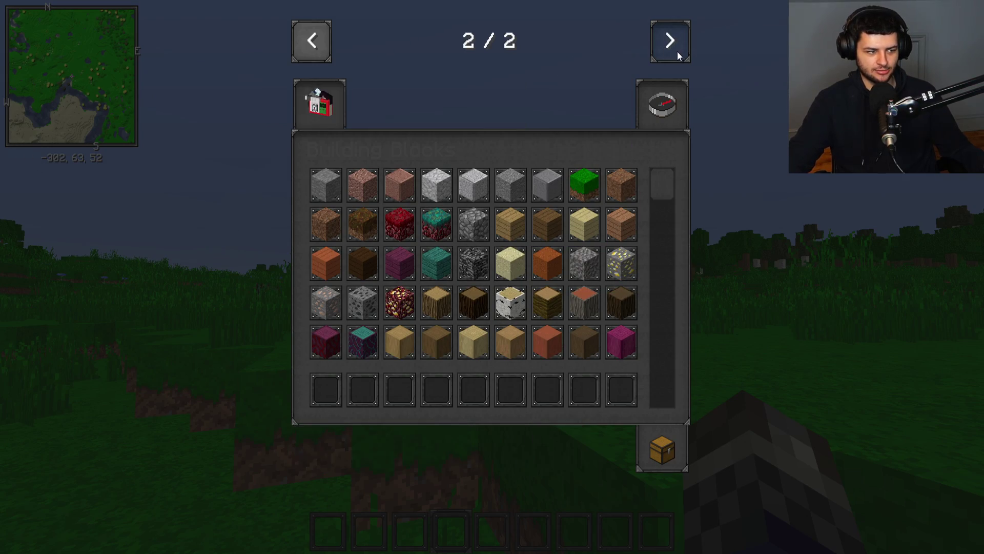
{"action": "left_click", "coordinate": [311, 41]}
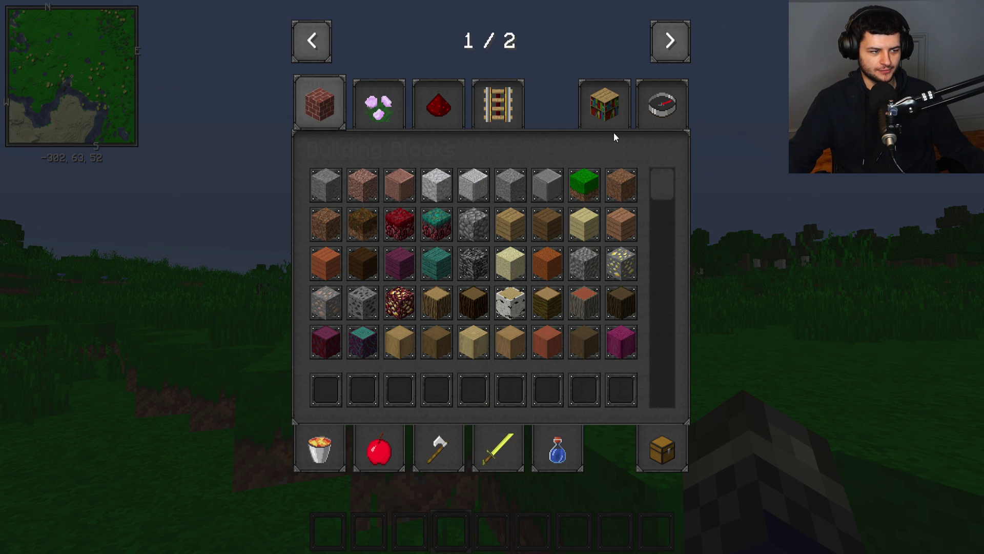
{"action": "left_click", "coordinate": [671, 41]}
{"action": "left_click", "coordinate": [336, 99]}
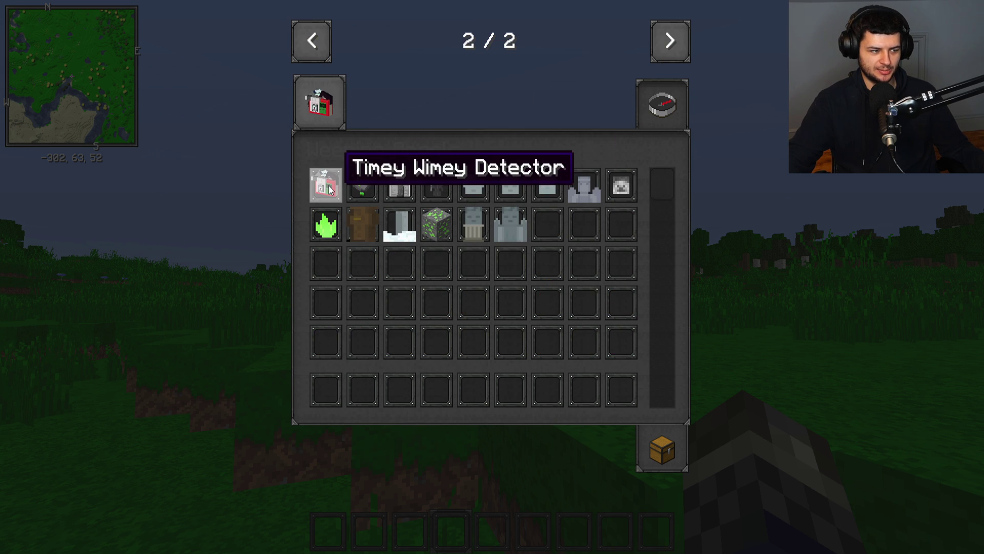
Step: Fill the first six hotbar slots with different items from the Weeping Angels category and return to the world
{"action": "left_click", "coordinate": [437, 185]}
{"action": "left_click", "coordinate": [326, 390]}
{"action": "left_click", "coordinate": [473, 184]}
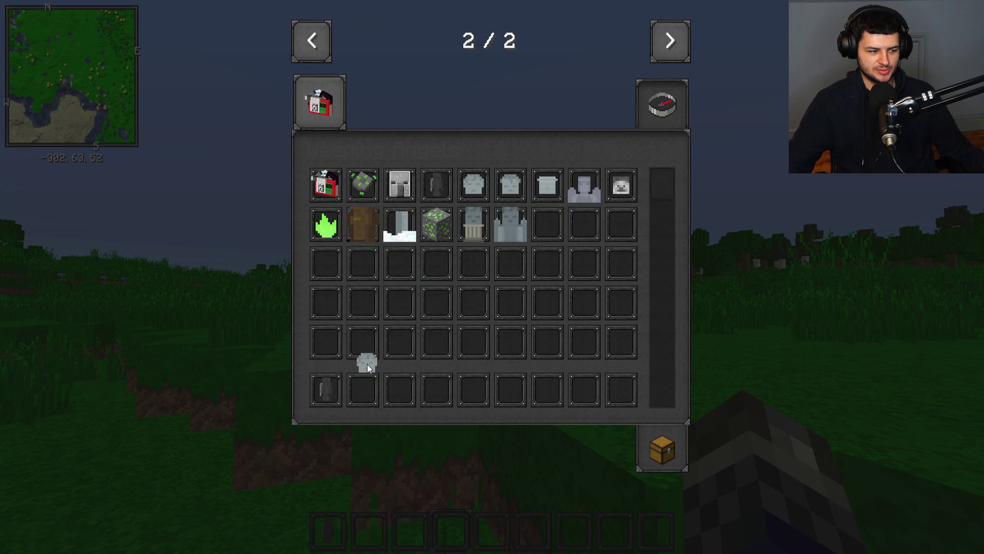
{"action": "left_click", "coordinate": [363, 390]}
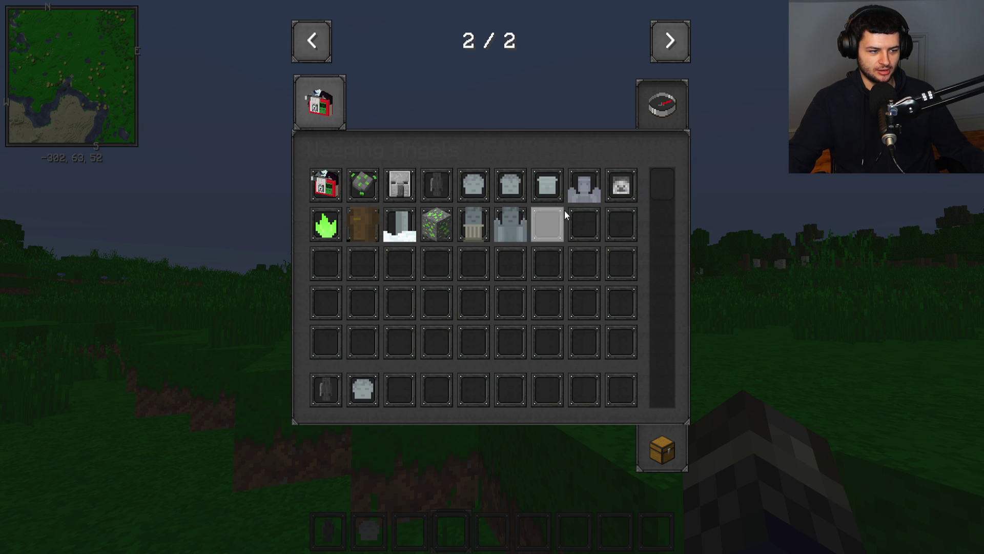
{"action": "left_click", "coordinate": [394, 401]}
{"action": "left_click", "coordinate": [584, 186]}
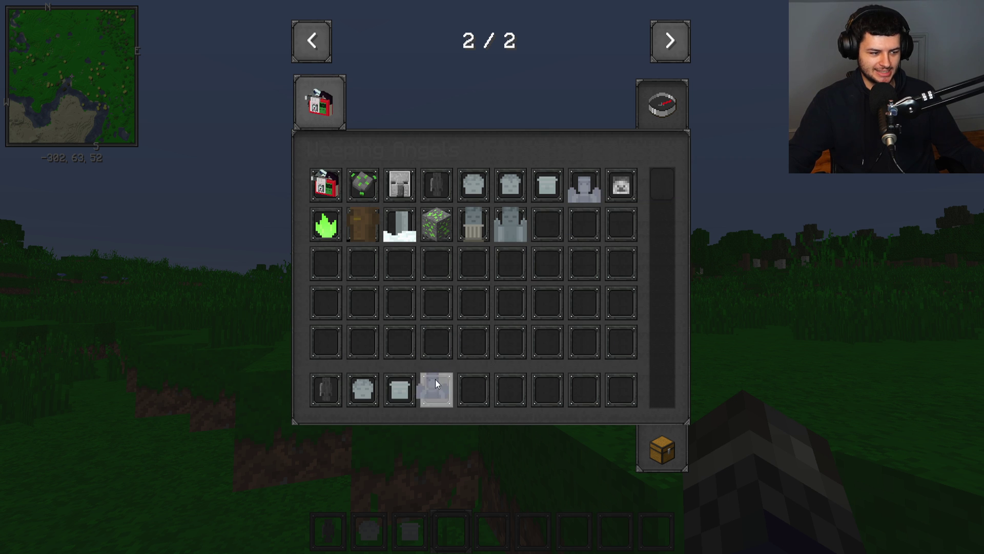
{"action": "left_click", "coordinate": [436, 390]}
{"action": "left_click", "coordinate": [626, 189]}
{"action": "left_click", "coordinate": [474, 390]}
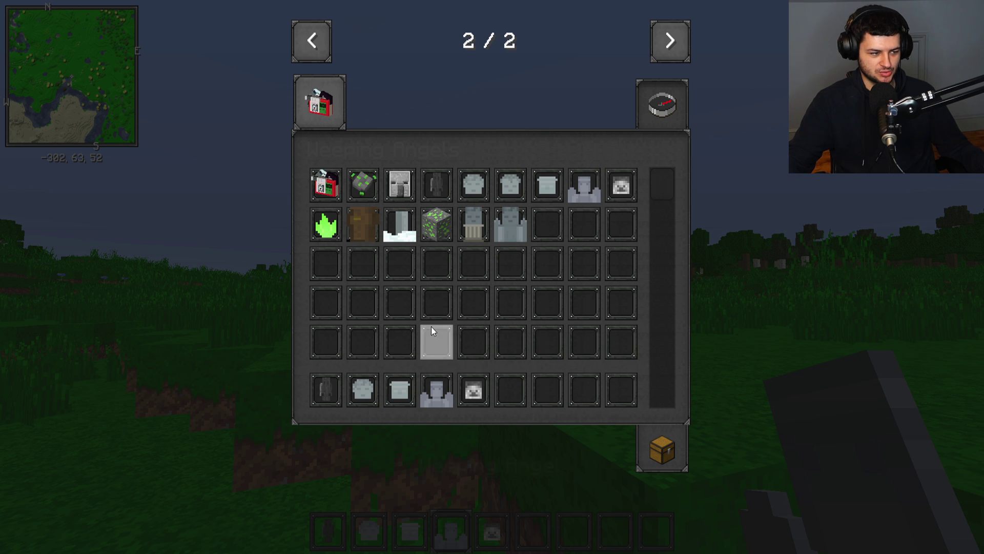
{"action": "left_click", "coordinate": [414, 220]}
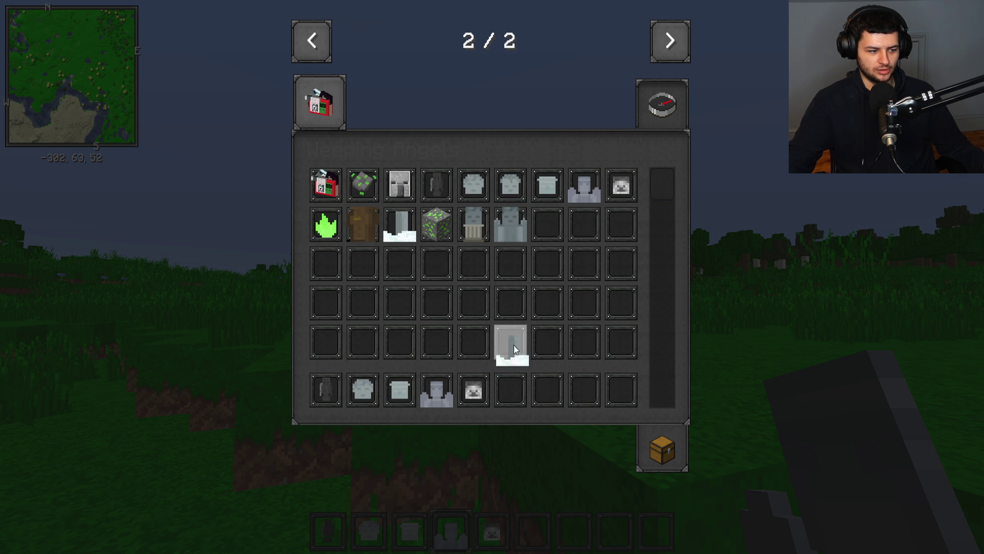
{"action": "left_click", "coordinate": [505, 386]}
{"action": "key", "text": "e"}
Step: Try out the Weeping Angels items on the grass, and walk across the Nether terrain with an empty hand
{"action": "key", "text": "w"}
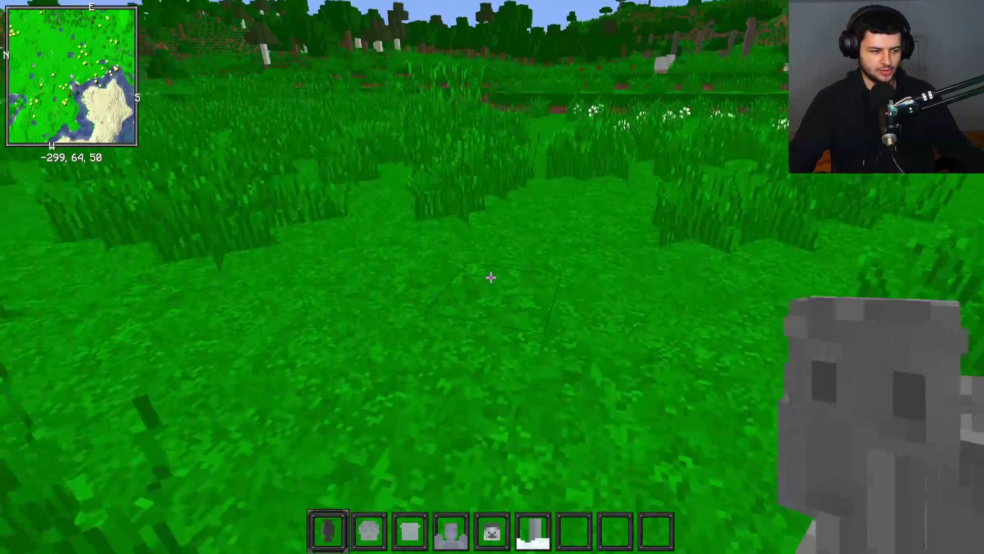
{"action": "key", "text": "2"}
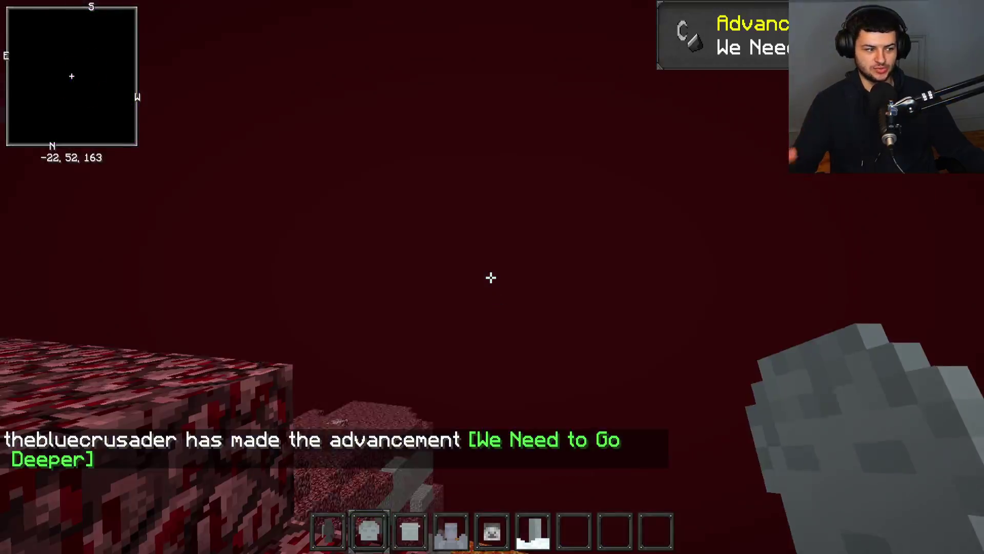
{"action": "key", "text": "w"}
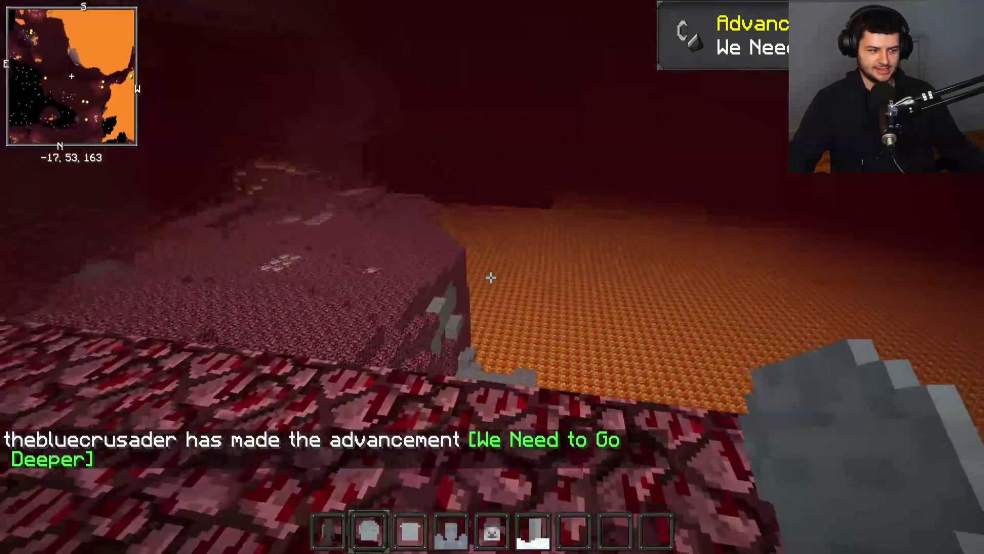
{"action": "key", "text": "7"}
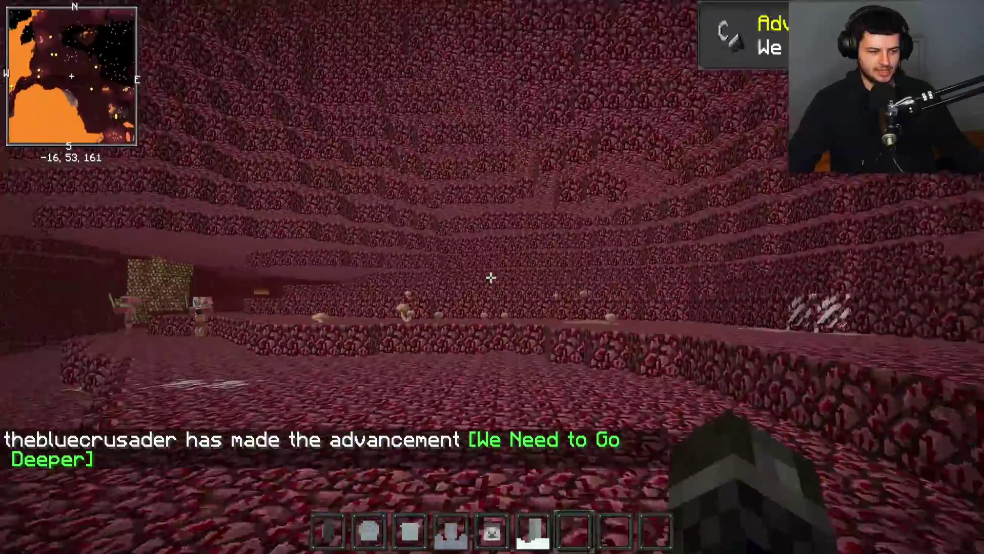
{"action": "key", "text": "w"}
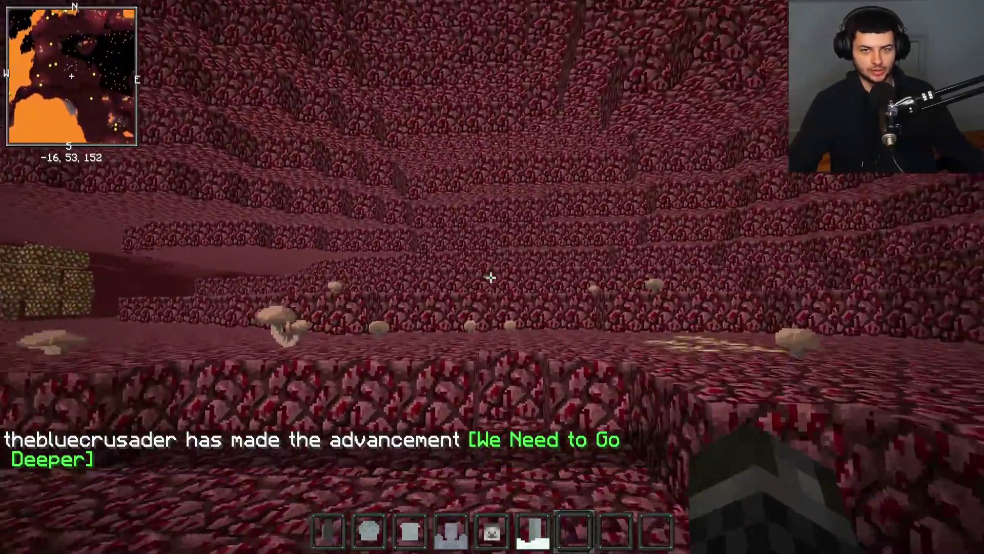
{"action": "key", "text": "w"}
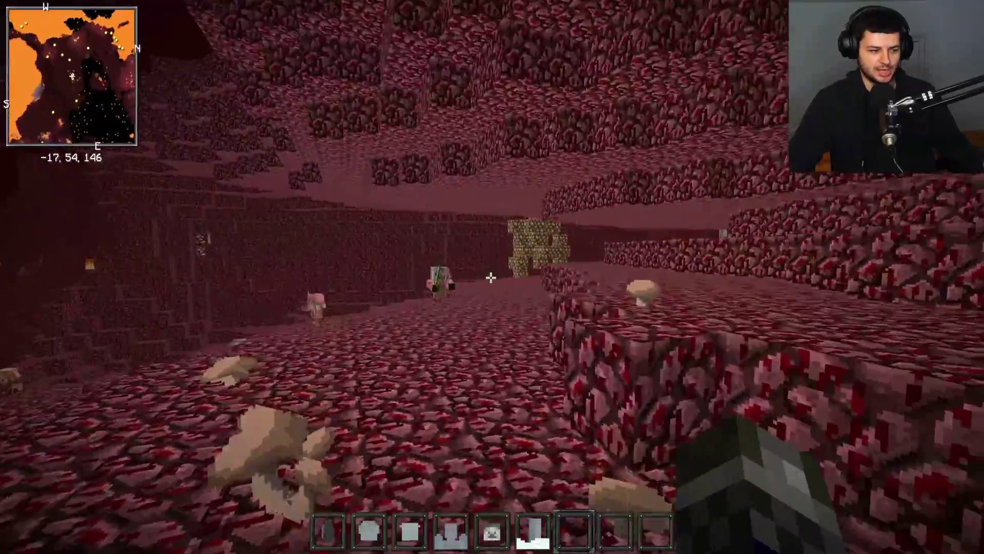
Step: Remove all Weeping Angels items from the hotbar
{"action": "key", "text": "e"}
{"action": "left_click", "coordinate": [510, 390], "text": "shift"}
{"action": "left_click", "coordinate": [473, 389], "text": "shift"}
{"action": "left_click", "coordinate": [432, 394], "text": "shift"}
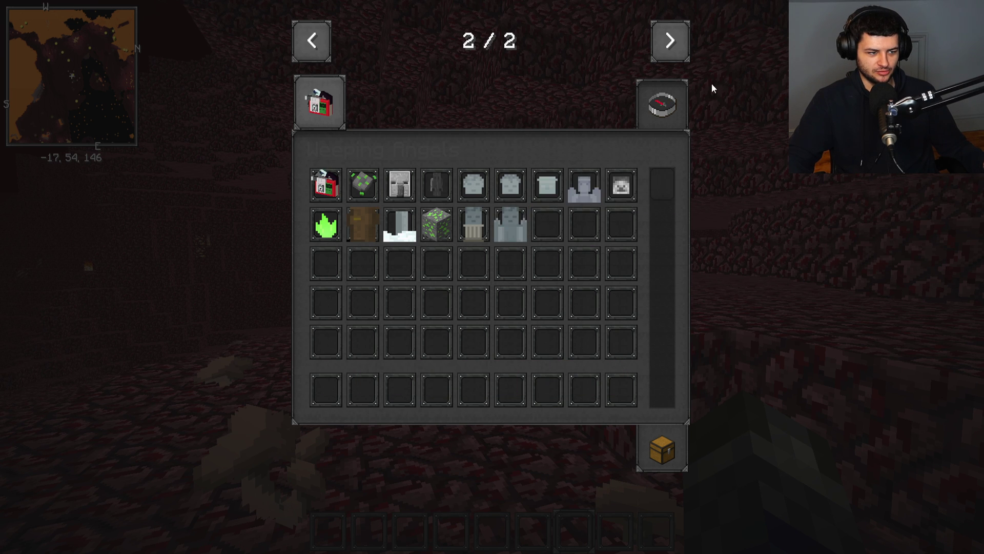
Step: Search all creative items for "creep" and put the Creeper Spawn Egg in the first hotbar slot
{"action": "left_click", "coordinate": [665, 108]}
{"action": "left_click_drag", "start_coordinate": [666, 177], "coordinate": [625, 394]}
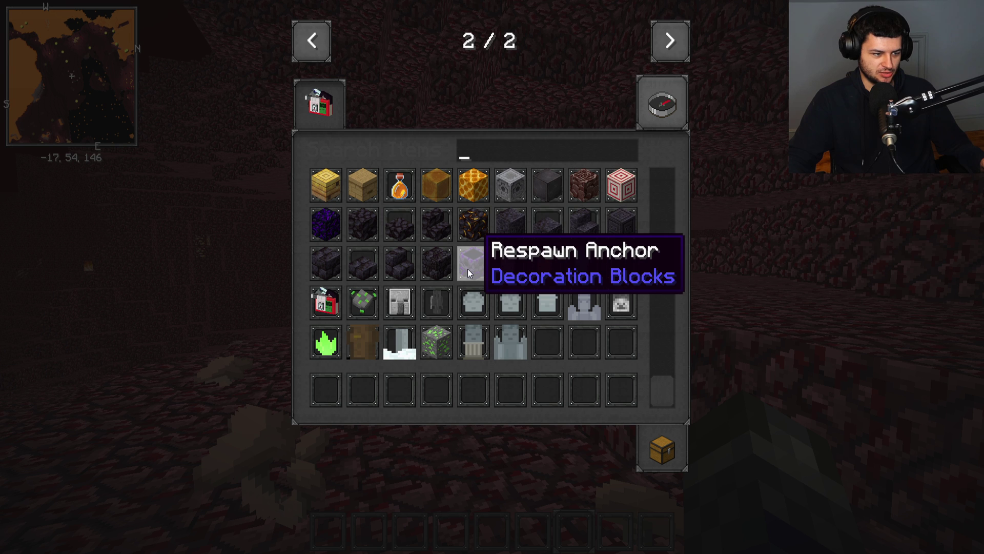
{"action": "scroll", "coordinate": [486, 240], "scroll_direction": "up", "scroll_amount": 4}
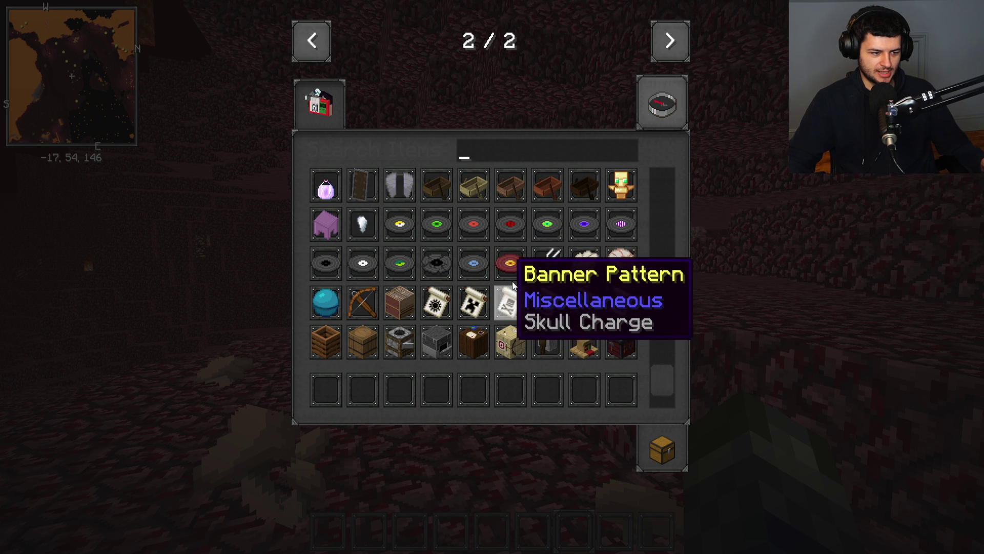
{"action": "type", "text": "creep"}
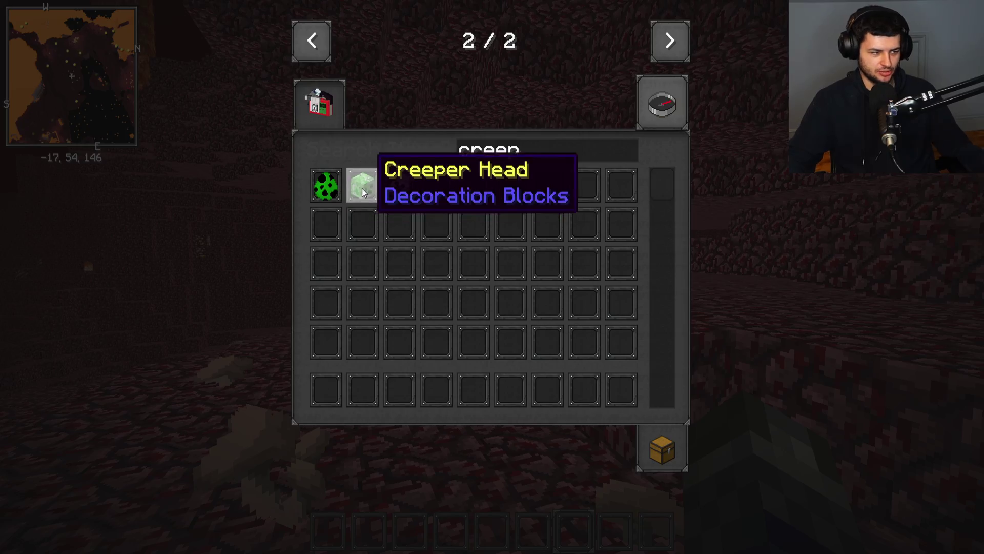
{"action": "left_click", "coordinate": [326, 185]}
{"action": "left_click", "coordinate": [326, 389]}
{"action": "key", "text": "e"}
Step: Spawn a creeper on the Nether ground and switch to survival mode with /gamemode survival
{"action": "right_click", "coordinate": [491, 277]}
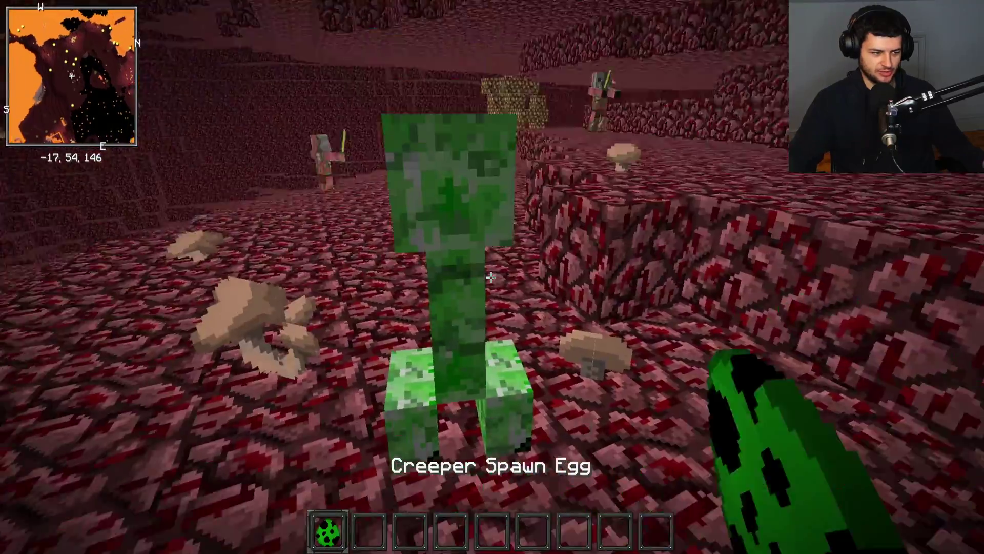
{"action": "key", "text": "3"}
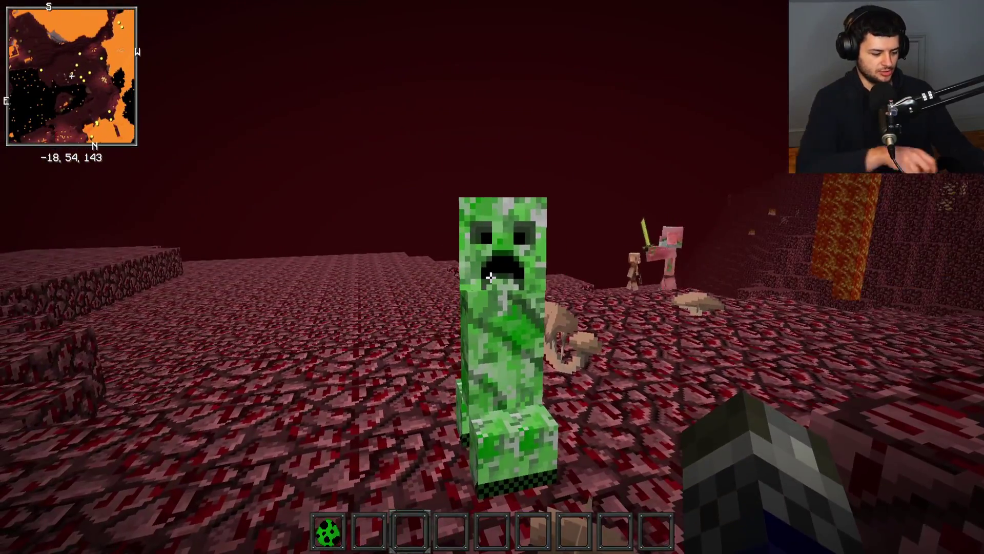
{"action": "key", "text": "slash"}
{"action": "type", "text": "gamemode survival"}
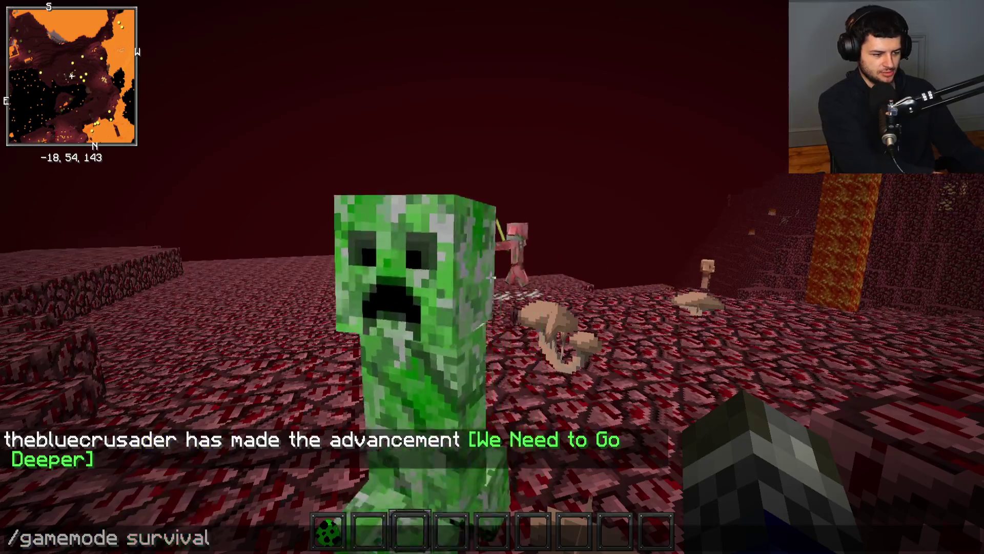
{"action": "key", "text": "Return"}
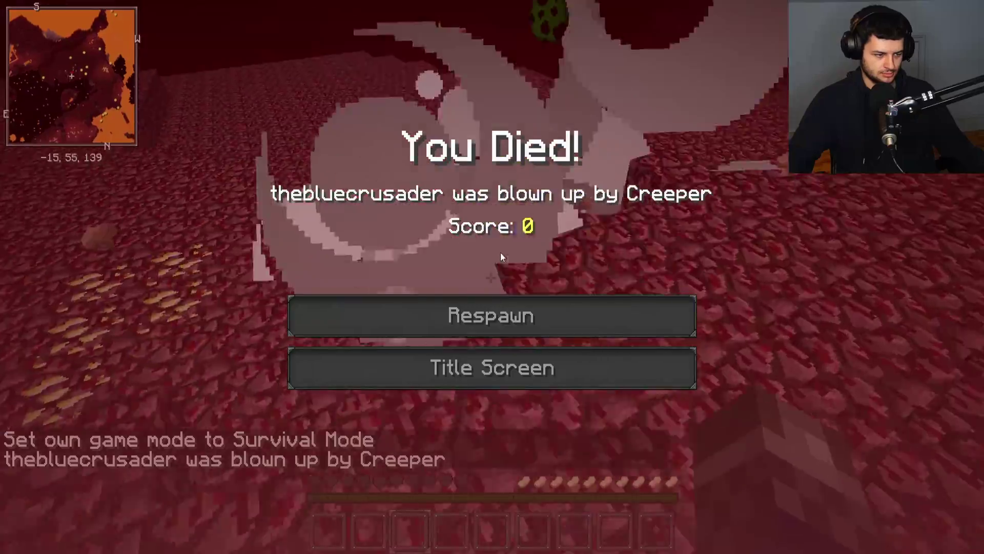
Step: Respawn in the overworld and walk forward across the grassland past the trees and the terraced hill
{"action": "left_click", "coordinate": [500, 315]}
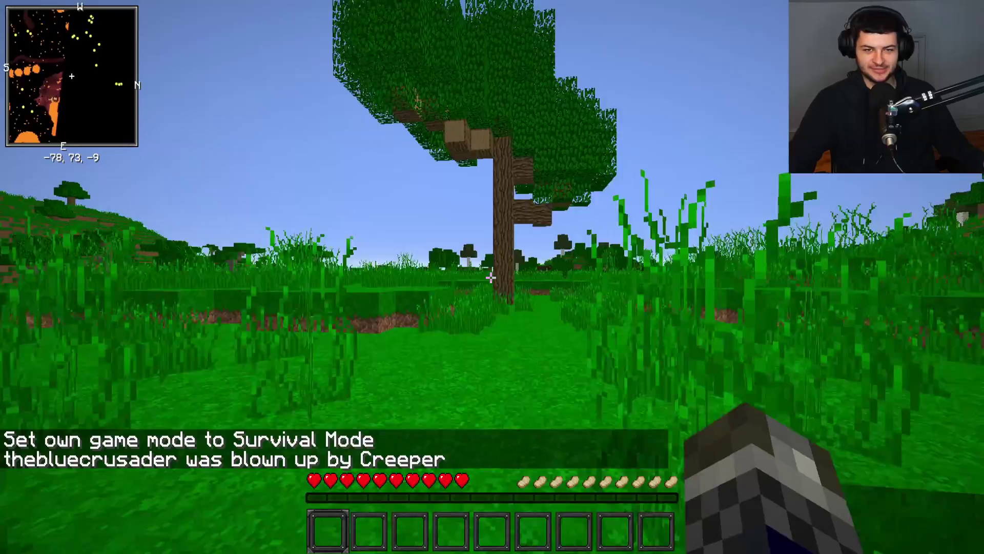
{"action": "key", "text": "w"}
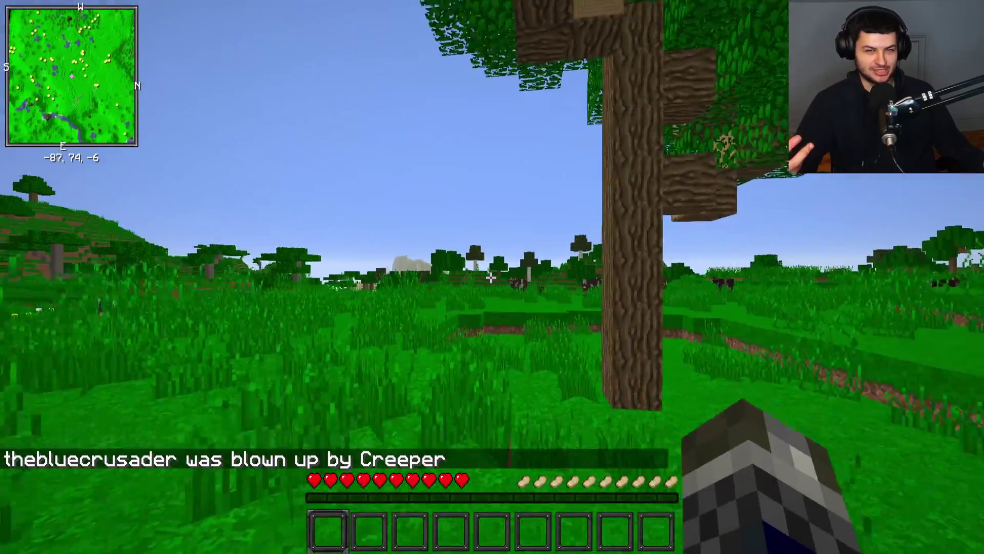
{"action": "key", "text": "w"}
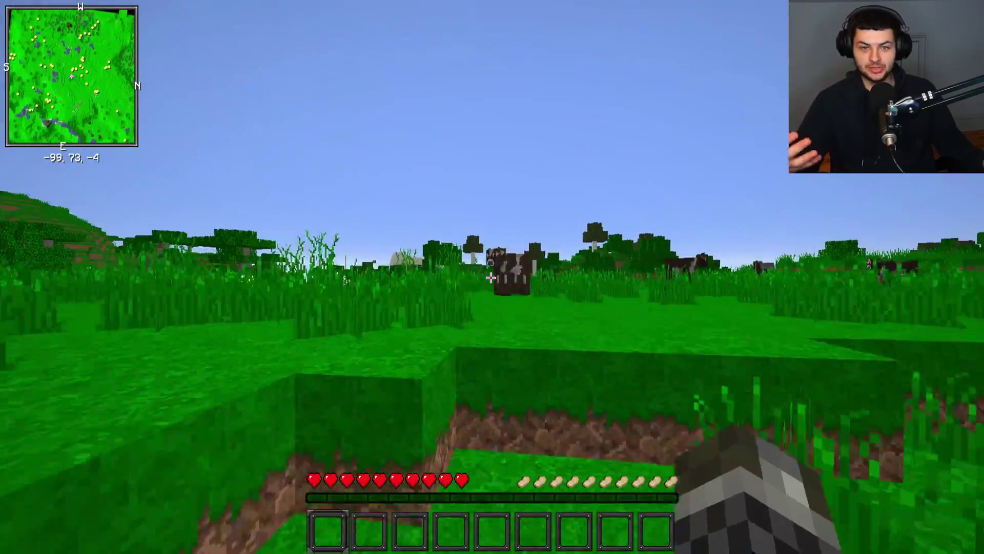
{"action": "key", "text": "w"}
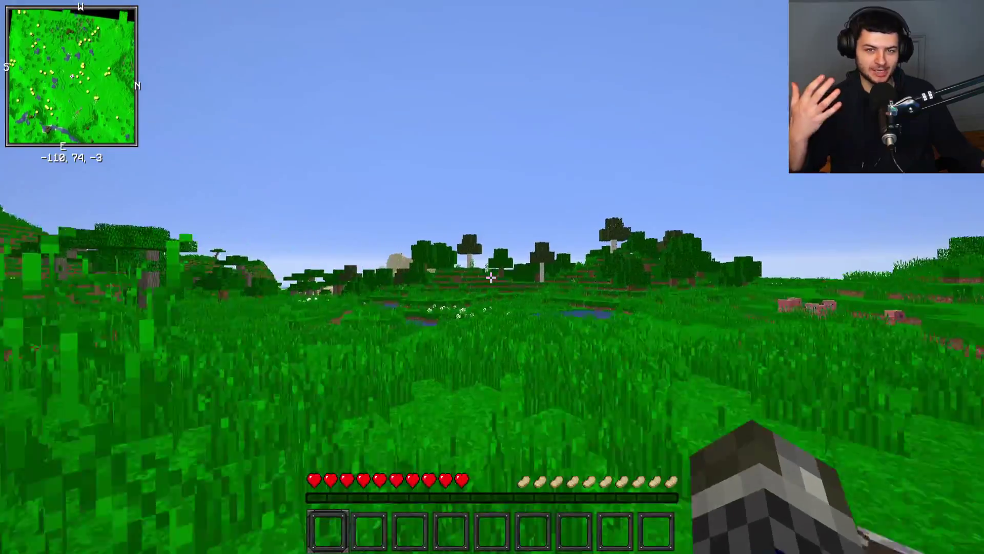
{"action": "key", "text": "w"}
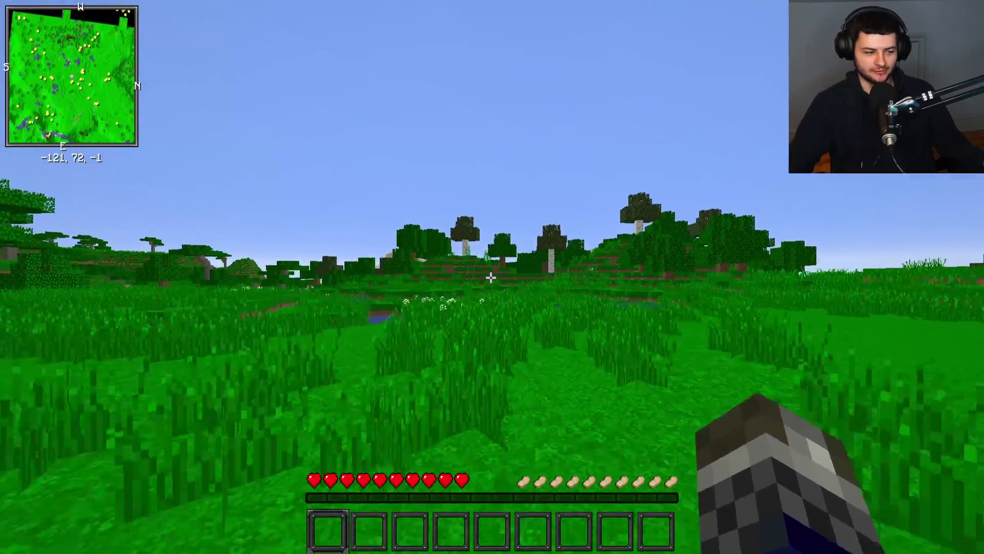
{"action": "key", "text": "w"}
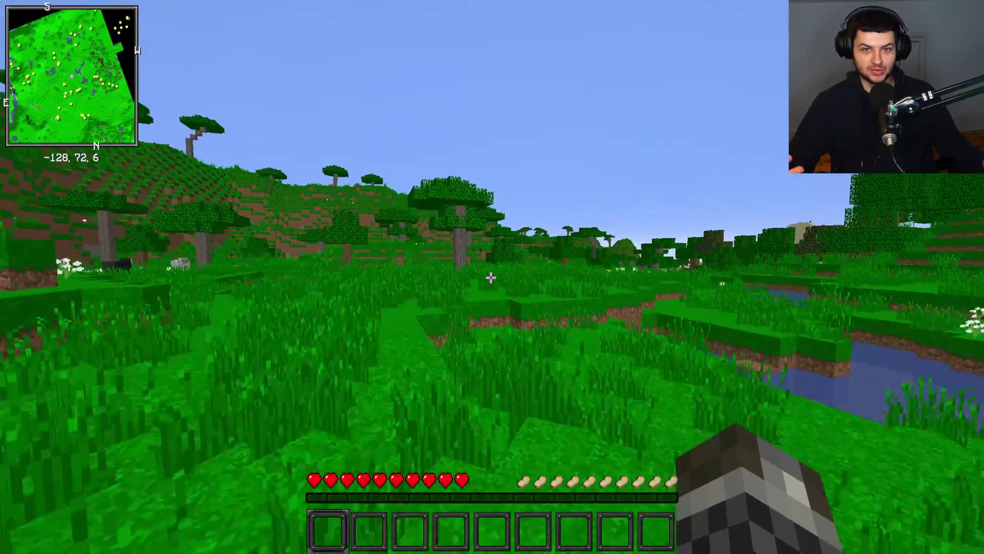
{"action": "key", "text": "w"}
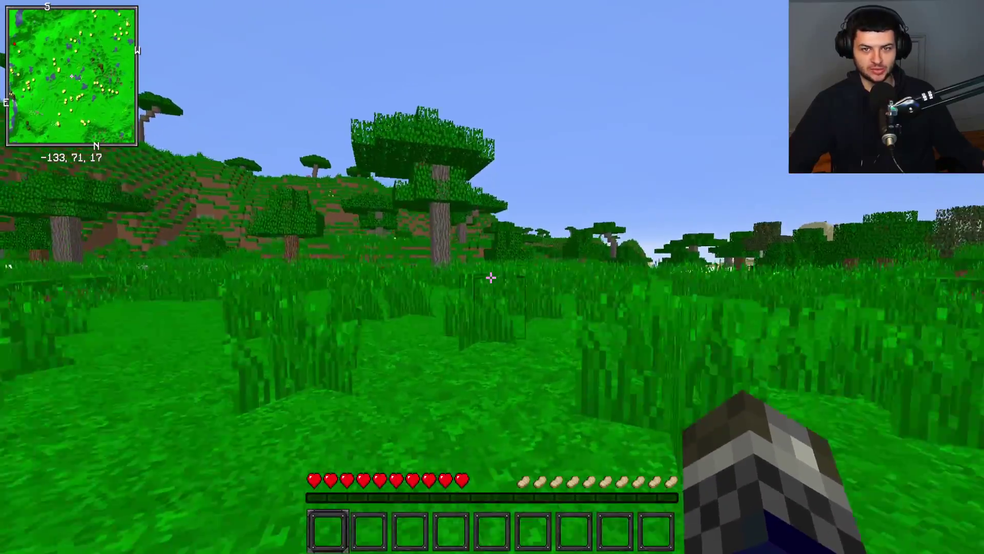
{"action": "key", "text": "w"}
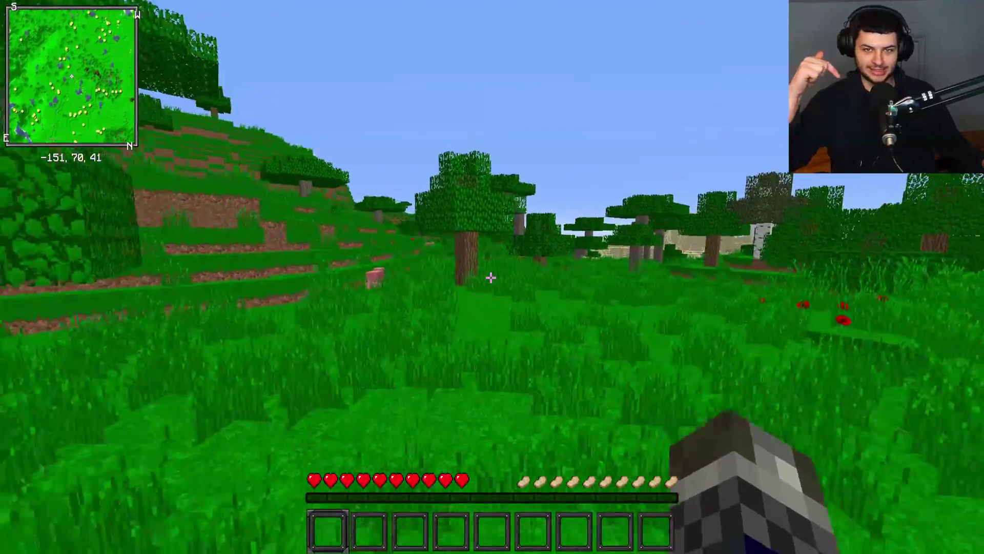
{"action": "key", "text": "w"}
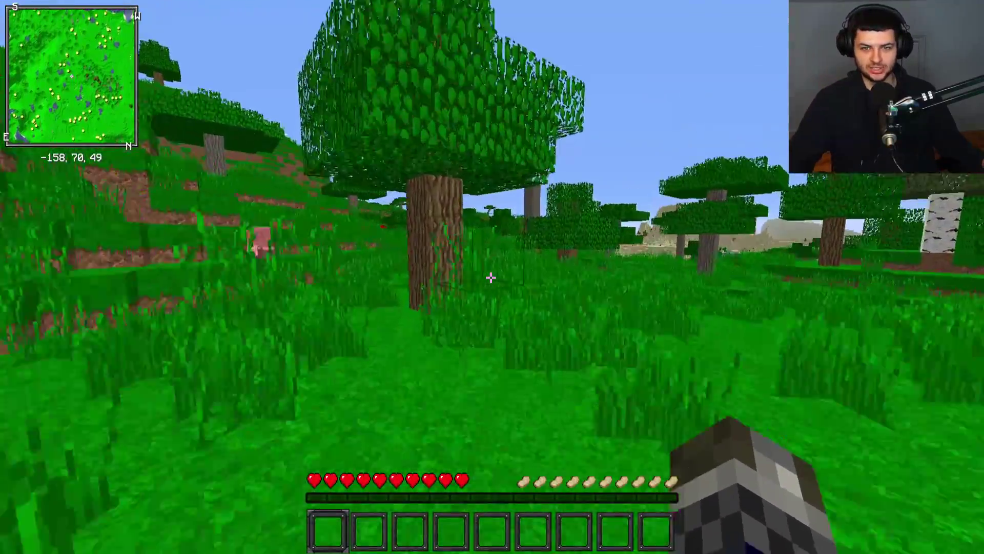
{"action": "key", "text": "w"}
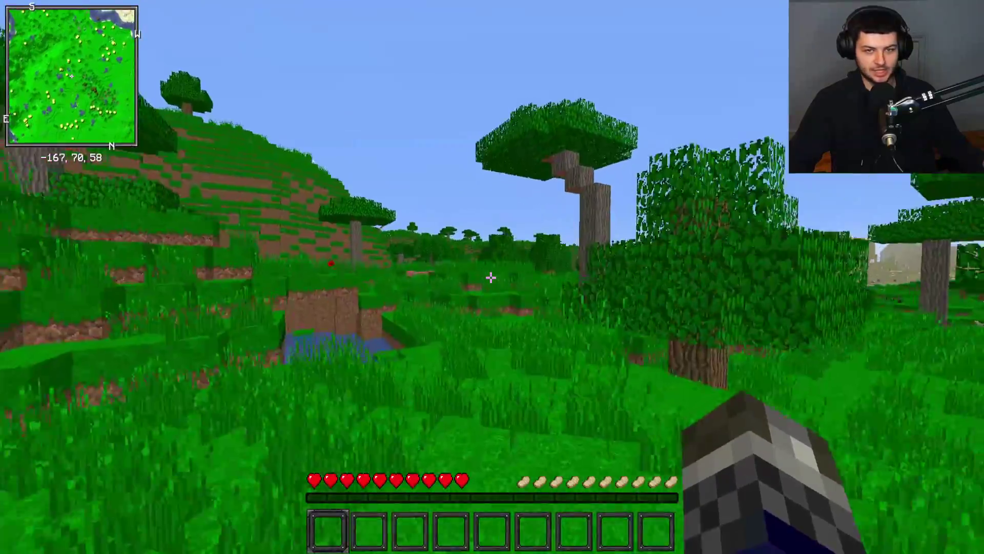
{"action": "key", "text": "w"}
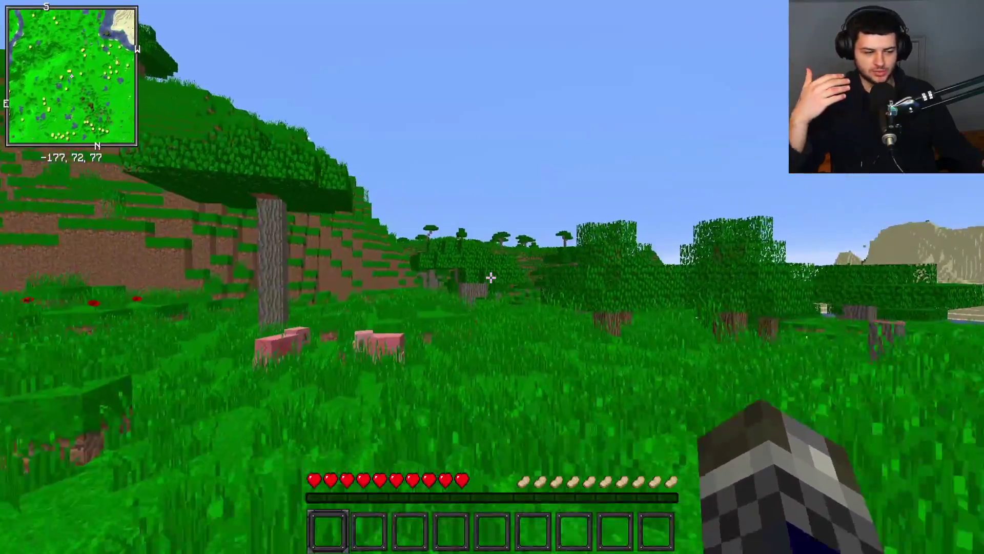
{"action": "key", "text": "w"}
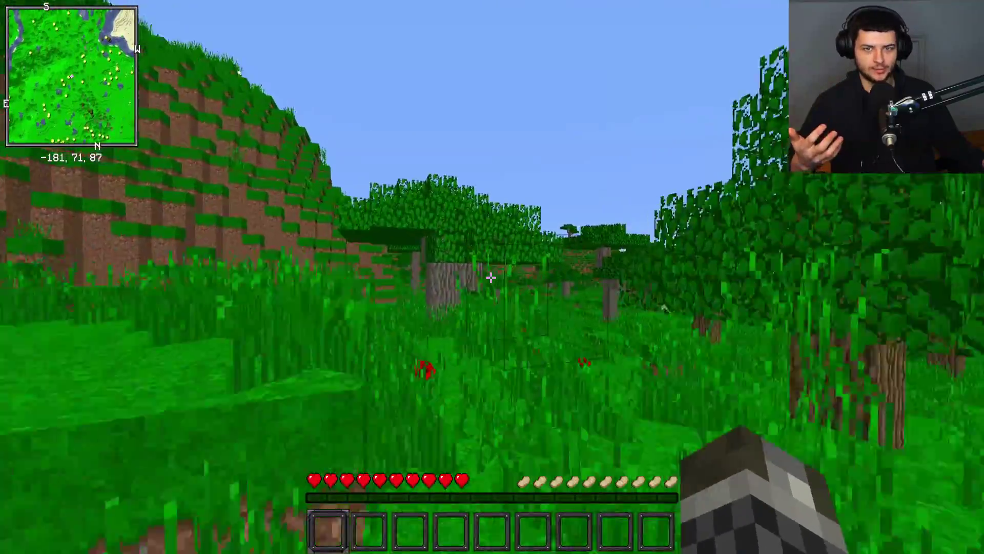
Step: Walk south through the wooded grassland, past the hillside and scattered trees, to about -199, 66, 159
{"action": "key", "text": "w"}
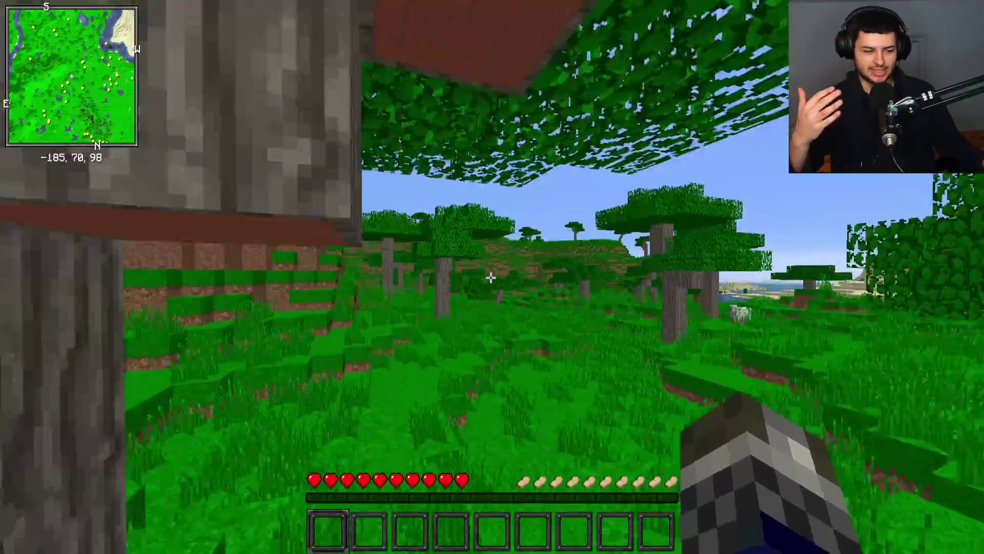
{"action": "key", "text": "w"}
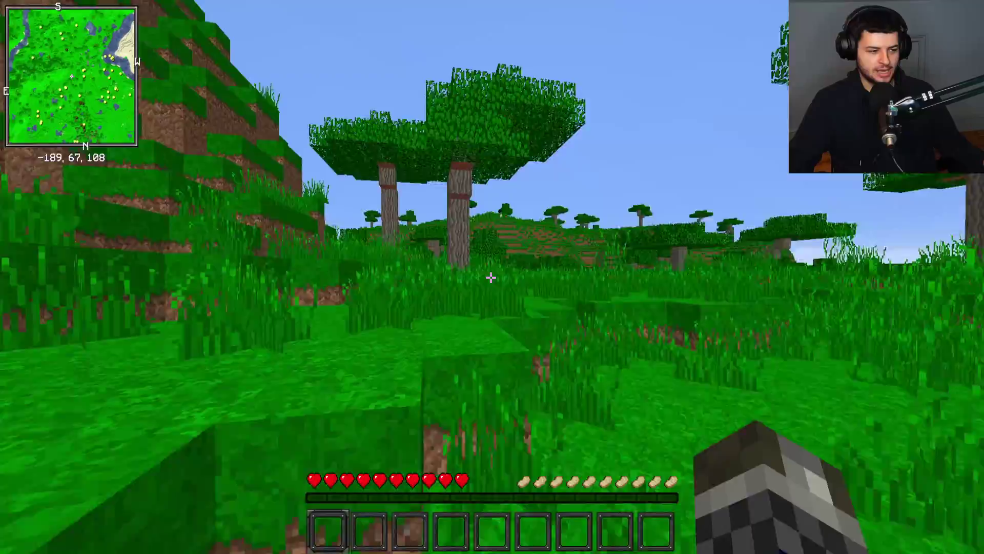
{"action": "key", "text": "w"}
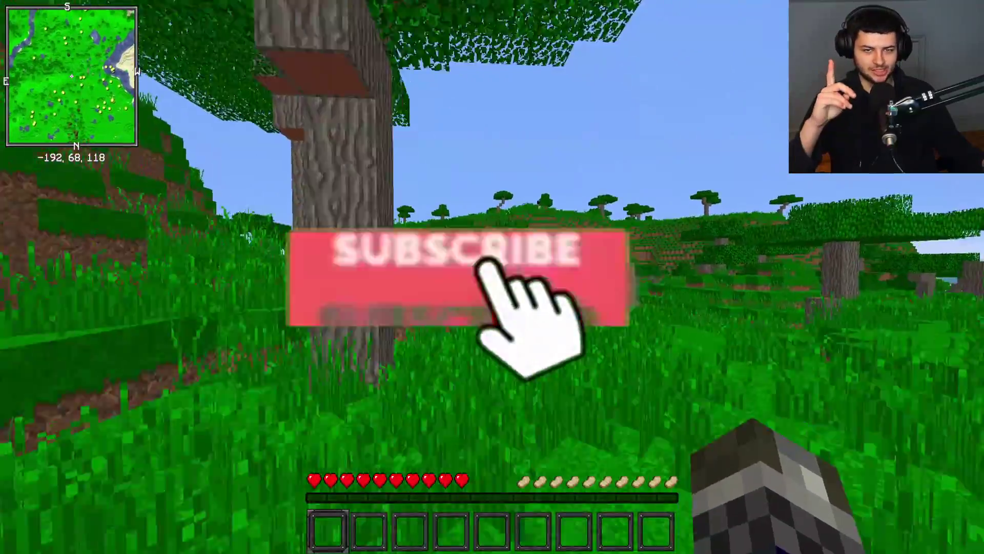
{"action": "key", "text": "w"}
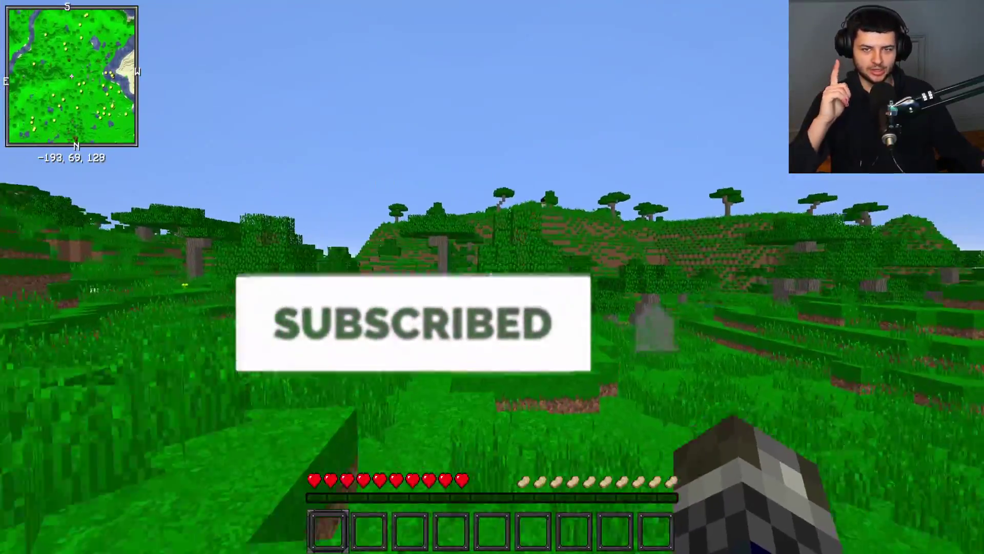
{"action": "key", "text": "w"}
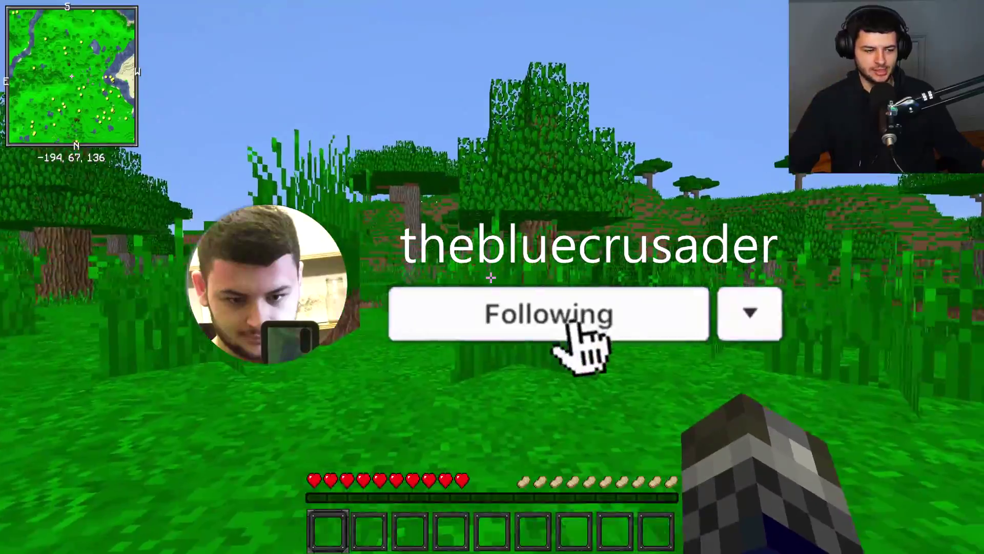
{"action": "key", "text": "w"}
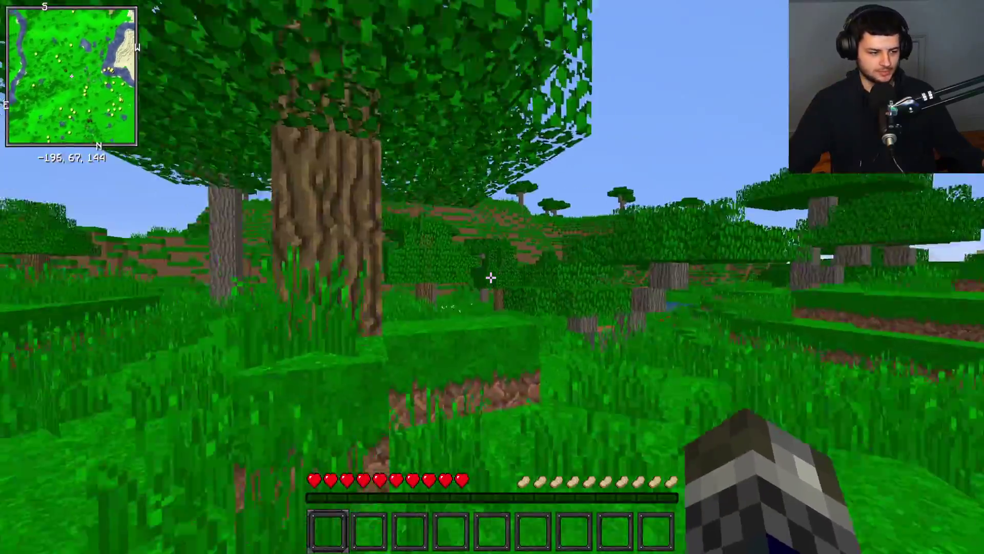
{"action": "key", "text": "w"}
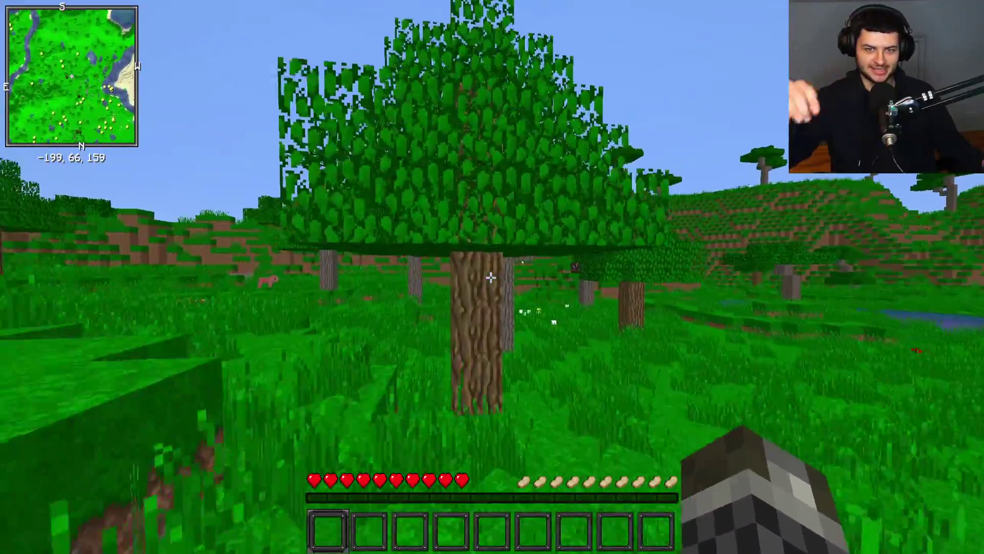